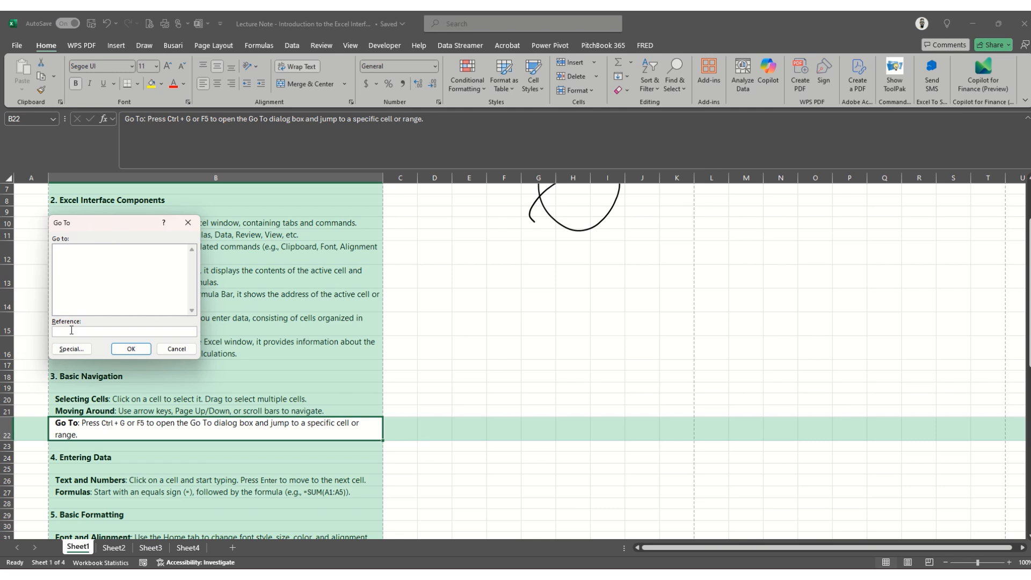
# - Jump to cell A10000 with the Go To dialog, and return to cell A1 at the start of the sheet
pyautogui.write('a10000')
pyautogui.click(138, 354)
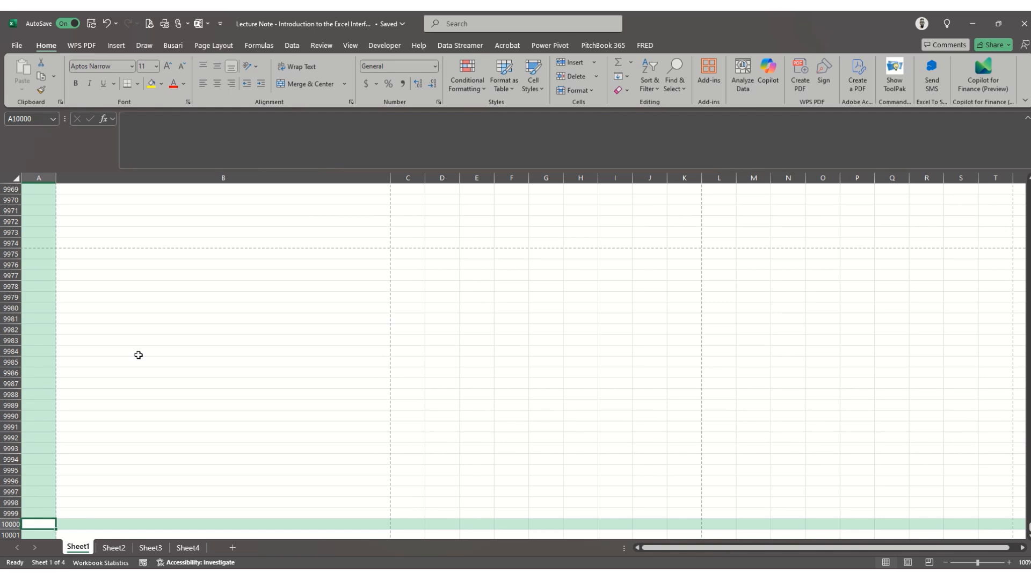
pyautogui.hotkey('ctrl', 'Home')
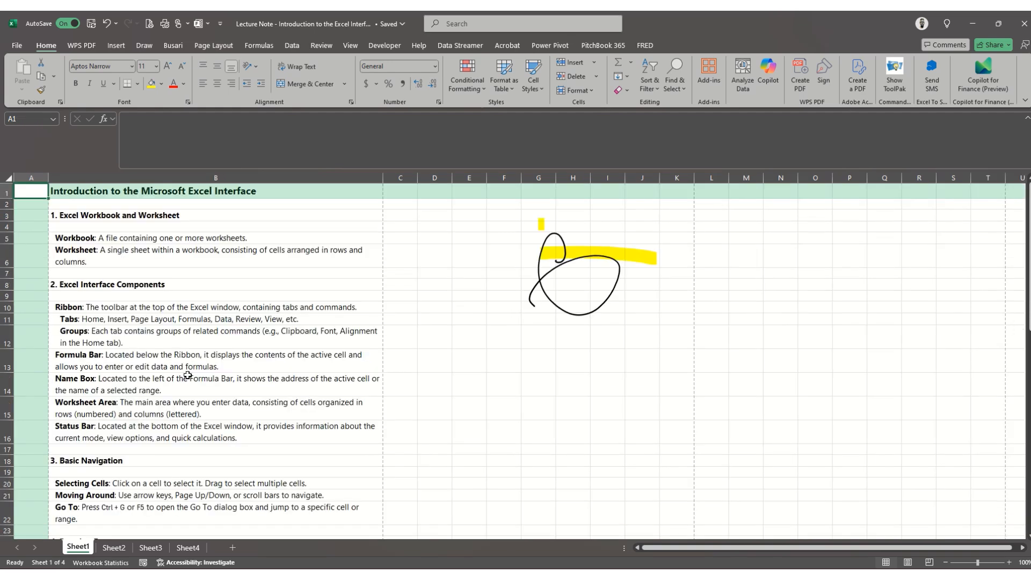
# - Examine the column B notes from the Go To entry through Basic Formatting, returning to the Text and Numbers entry in B26
pyautogui.click(203, 507)
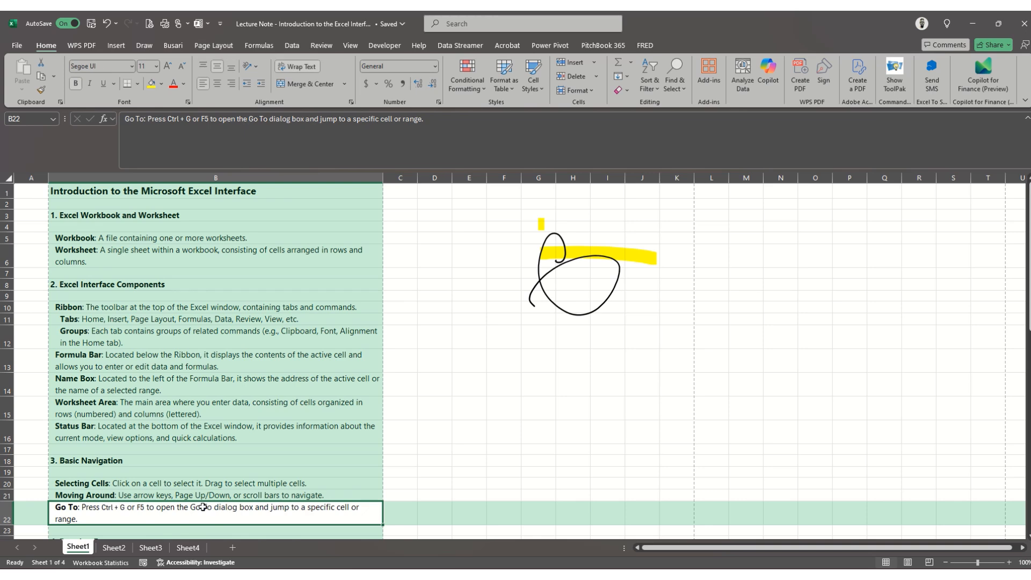
pyautogui.press('Down')
pyautogui.press('Down')
pyautogui.press('Down')
pyautogui.press('Down')
pyautogui.press('Down')
pyautogui.press('Down')
pyautogui.press('Down')
pyautogui.press('Down')
pyautogui.press('Down')
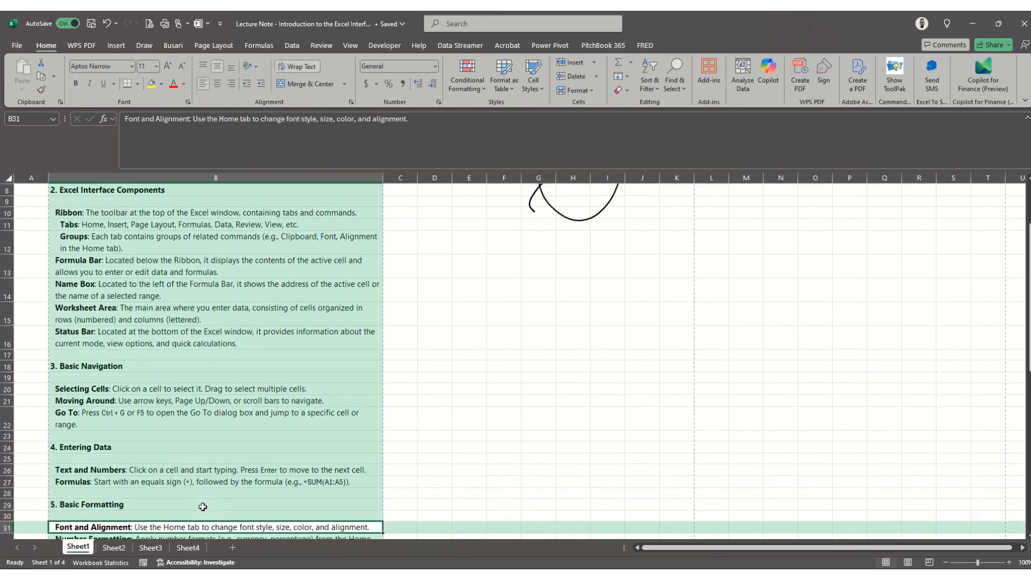
pyautogui.press('Down')
pyautogui.press('Down')
pyautogui.press('Up')
pyautogui.press('Up')
pyautogui.press('Up')
pyautogui.press('Up')
pyautogui.press('Up')
pyautogui.press('Up')
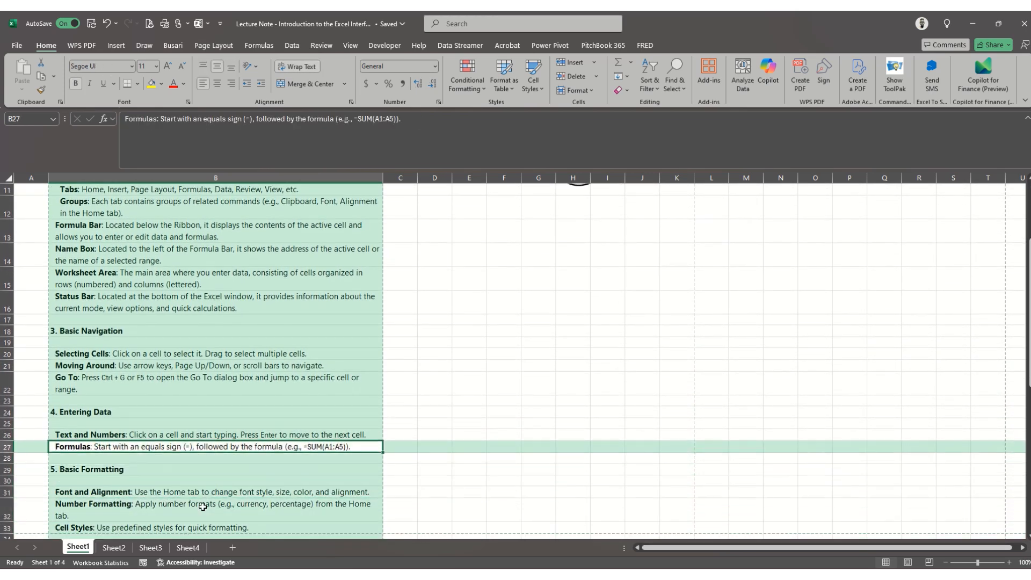
pyautogui.press('Up')
pyautogui.press('Up')
pyautogui.press('Up')
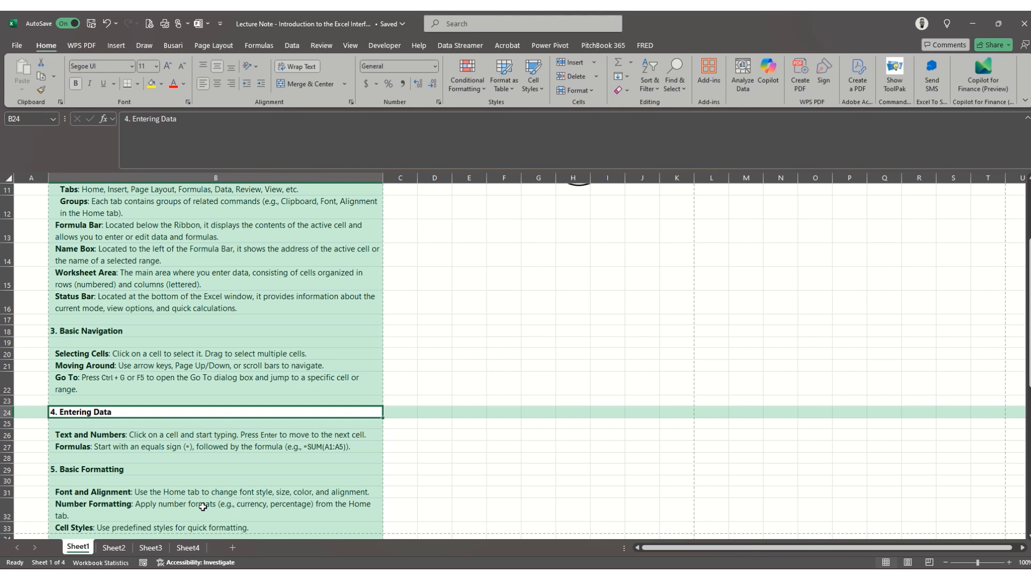
pyautogui.press('Down')
pyautogui.press('Down')
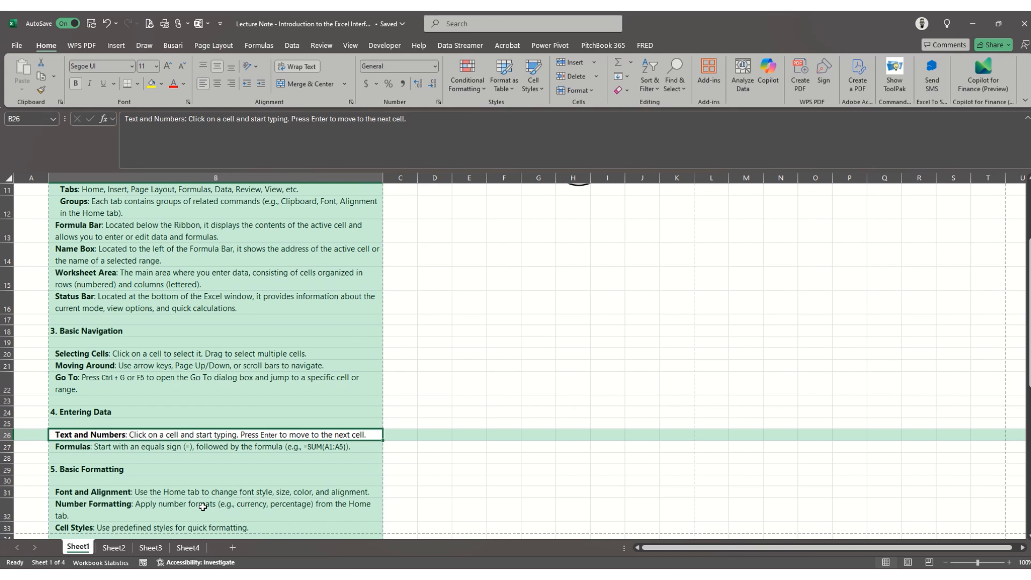
# - Enter the sample text fghksakfsjf in cell E26 and the number 112473763 in E27
pyautogui.press('Right')
pyautogui.press('Right')
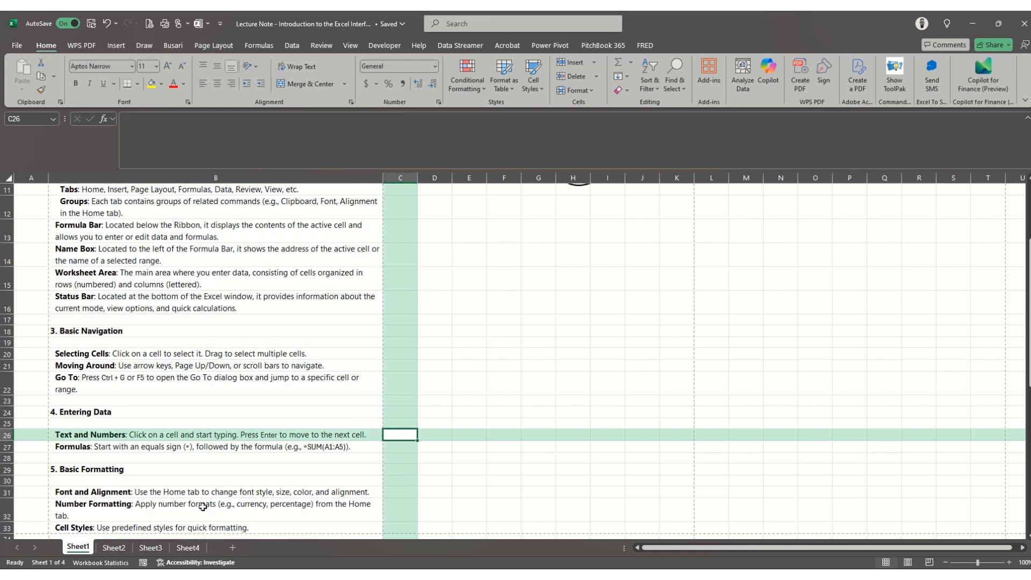
pyautogui.press('Right')
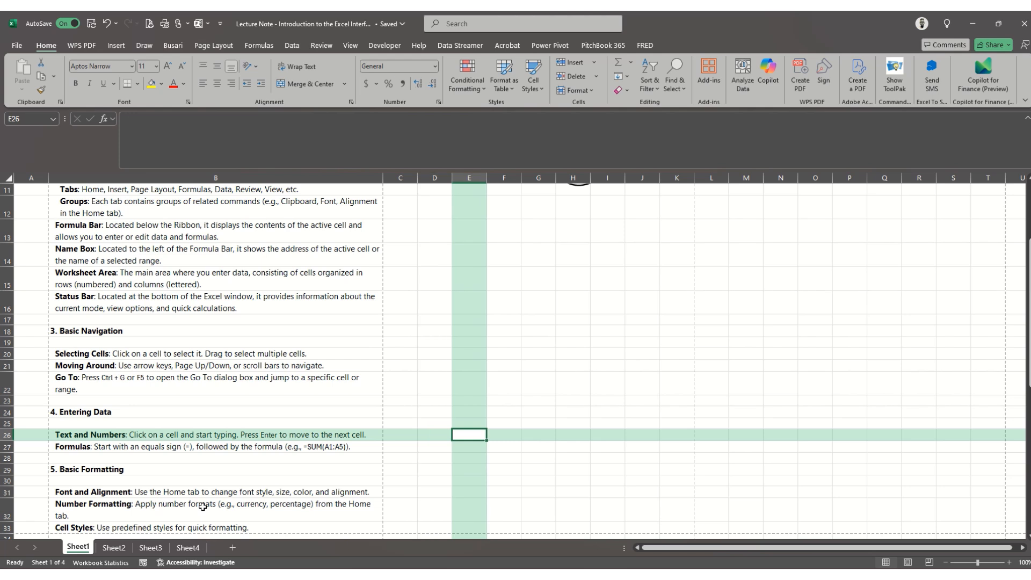
pyautogui.write('fghksakfsjf')
pyautogui.press('Return')
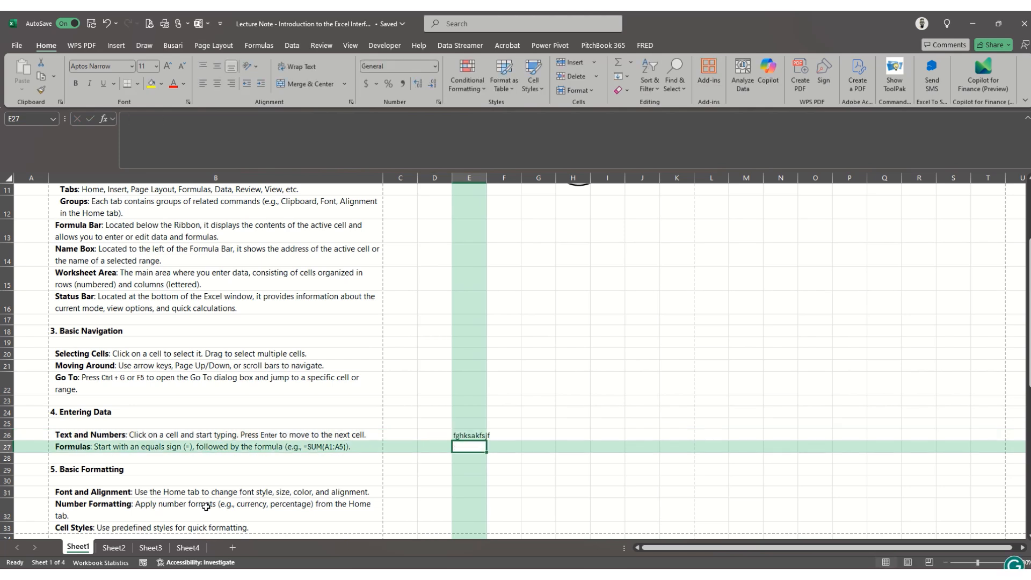
pyautogui.write('112473763')
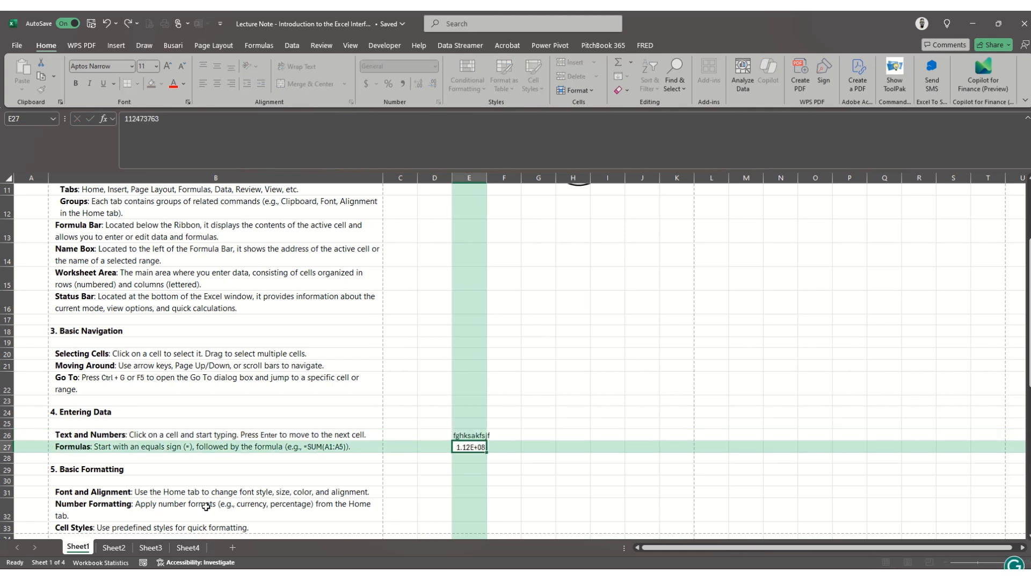
pyautogui.press('Return')
pyautogui.press('Up')
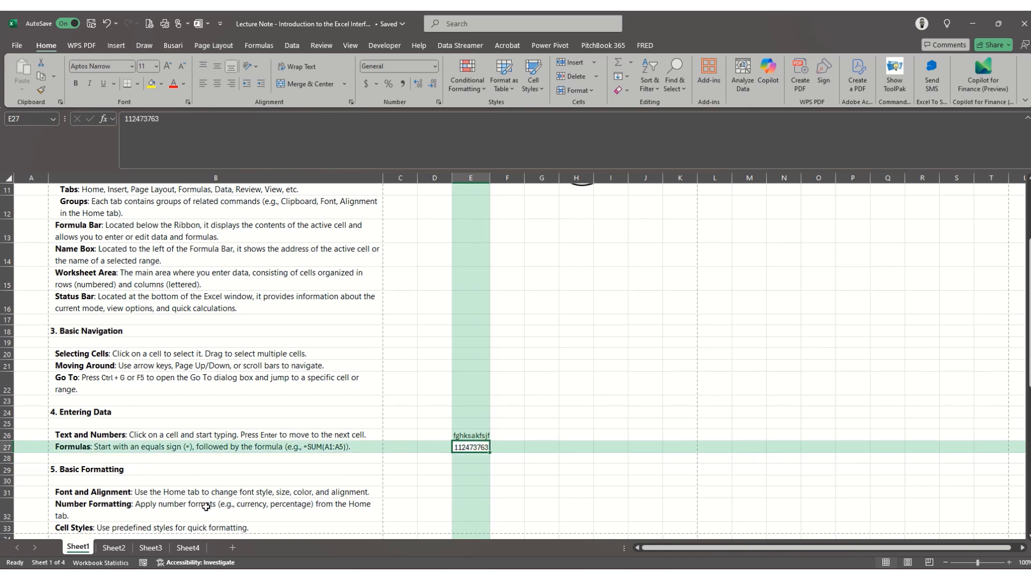
pyautogui.press('Down')
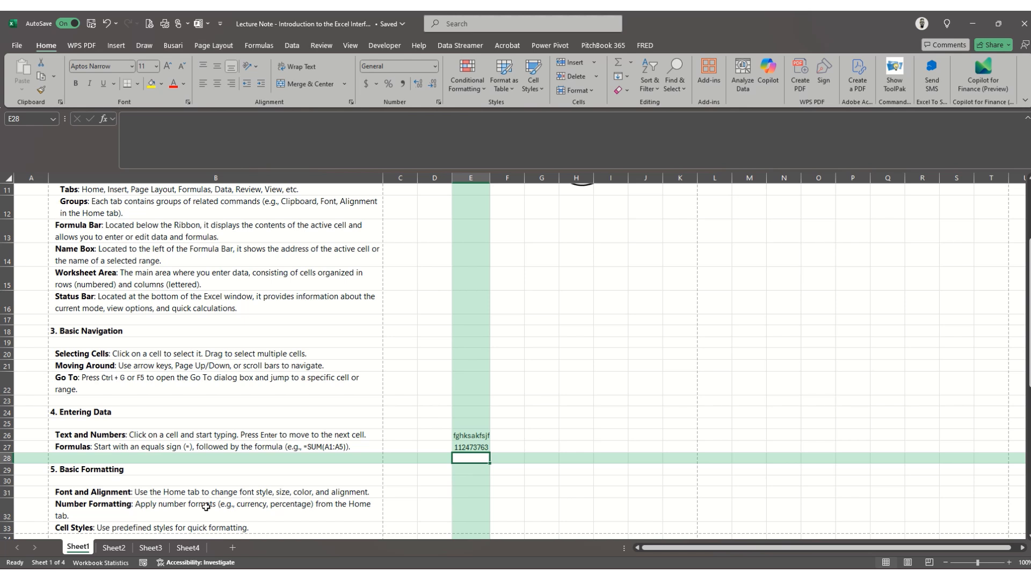
# - Enter the numbers 1, 2, 3, 4 and 5 down column G in cells G18 to G22
pyautogui.press('Right')
pyautogui.press('Right')
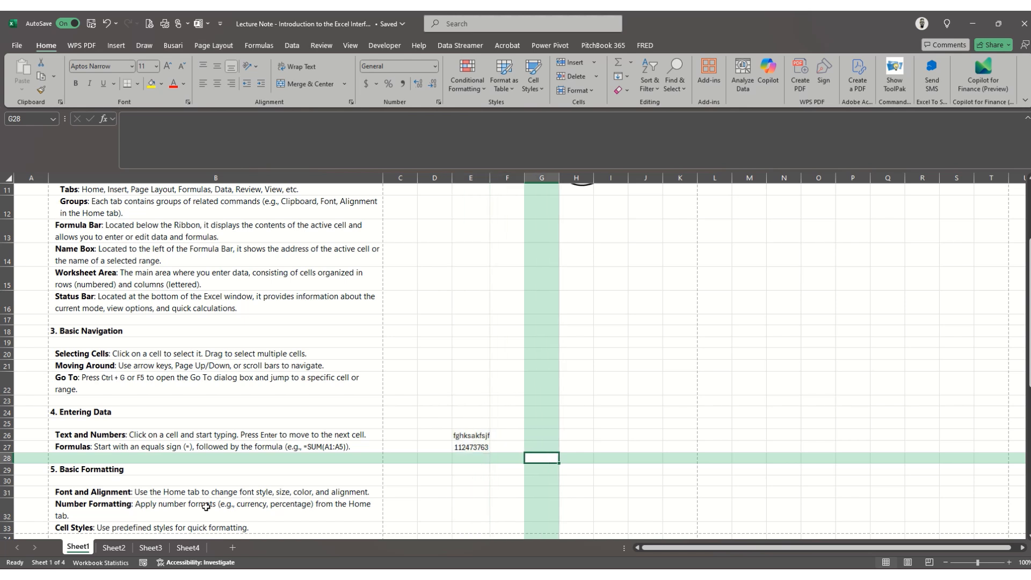
pyautogui.press('Up')
pyautogui.press('Up')
pyautogui.press('Up')
pyautogui.press('Up')
pyautogui.press('Up')
pyautogui.press('Up')
pyautogui.press('Up')
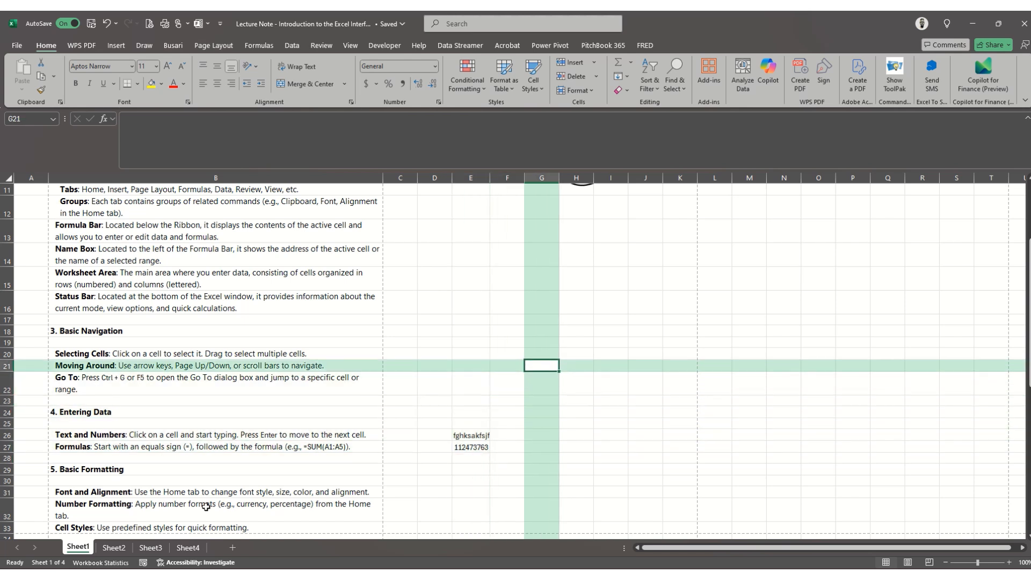
pyautogui.press('Up')
pyautogui.press('Up')
pyautogui.press('Up')
pyautogui.write('1')
pyautogui.press('Return')
pyautogui.write('2')
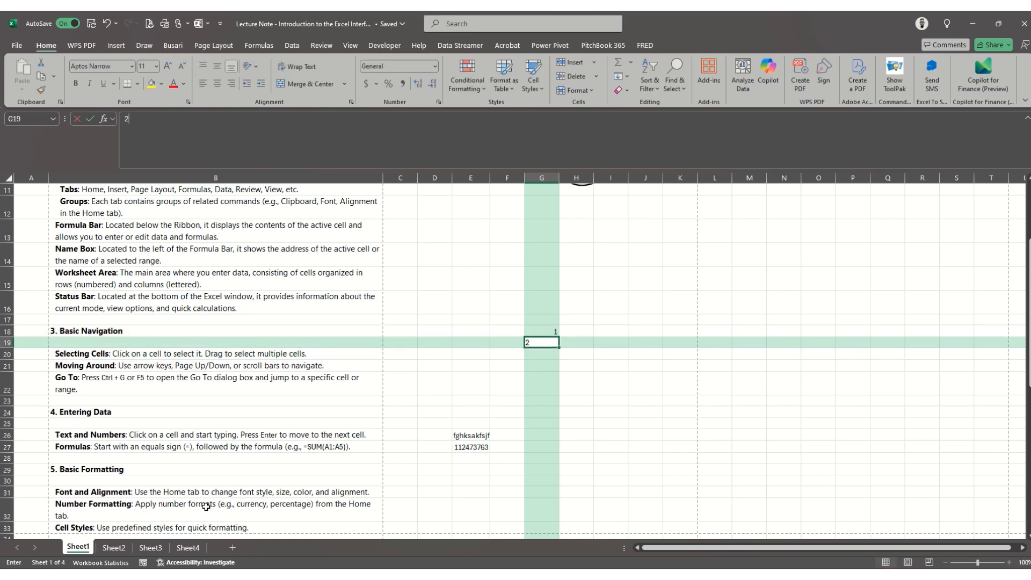
pyautogui.press('Return')
pyautogui.write('3')
pyautogui.press('Return')
pyautogui.write('4')
pyautogui.press('Return')
pyautogui.write('4')
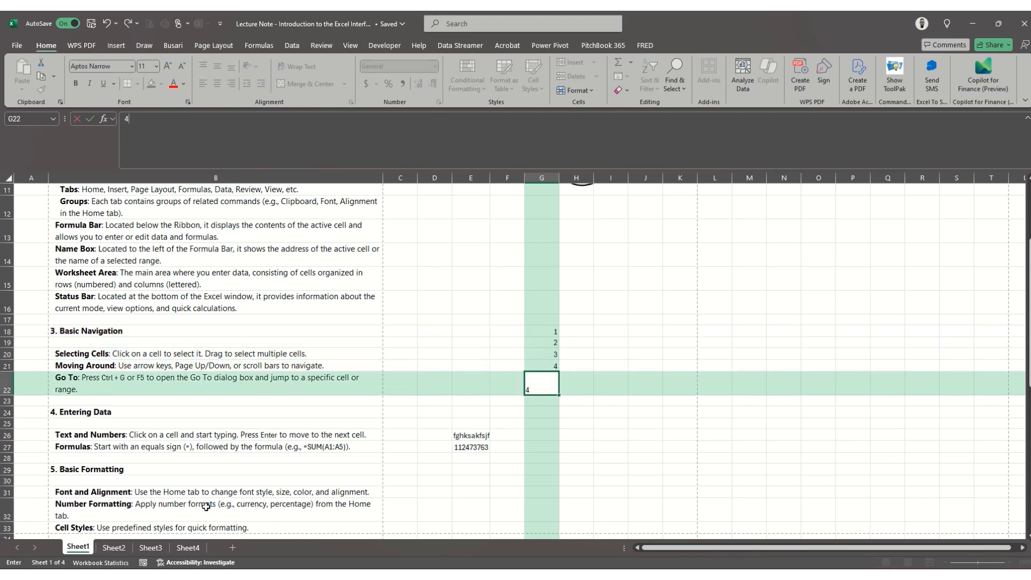
pyautogui.press('Return')
pyautogui.press('Up')
pyautogui.write('5')
pyautogui.press('Return')
# - Add up the five numbers in cell G28 with the formula =SUM(G18:G22)
pyautogui.press('Down')
pyautogui.press('Down')
pyautogui.press('Down')
pyautogui.press('Down')
pyautogui.press('Down')
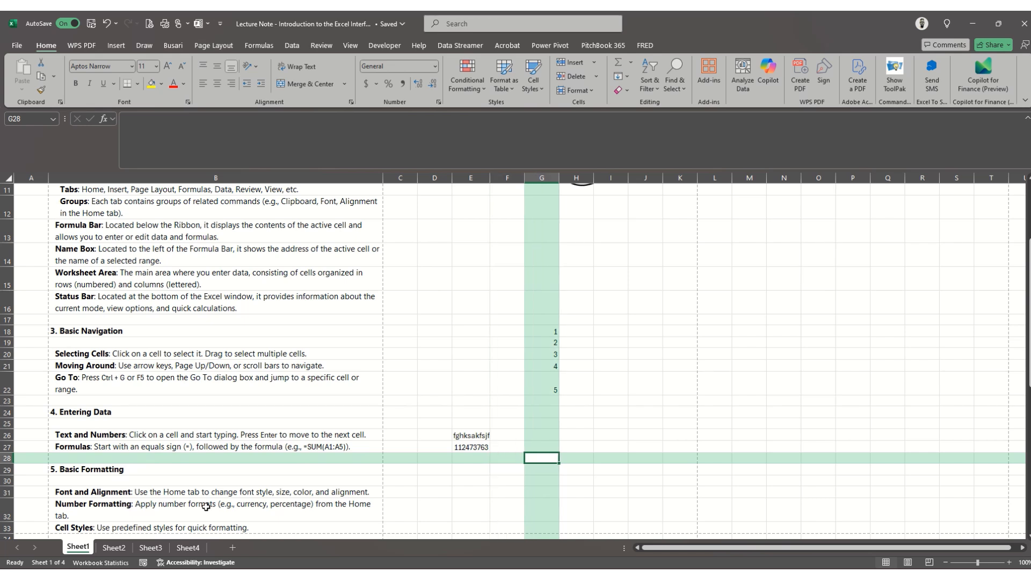
pyautogui.write('=')
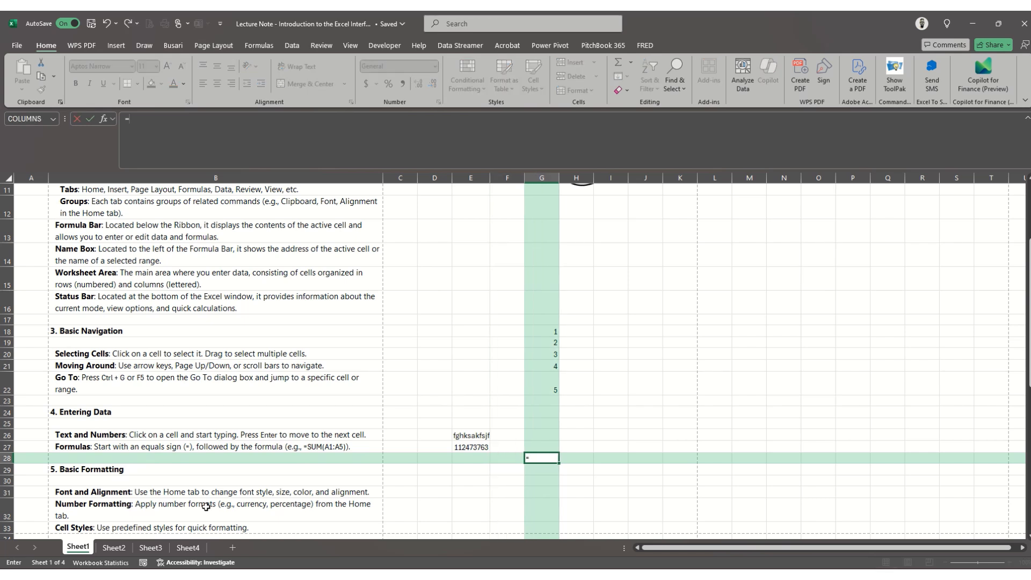
pyautogui.write('sum(')
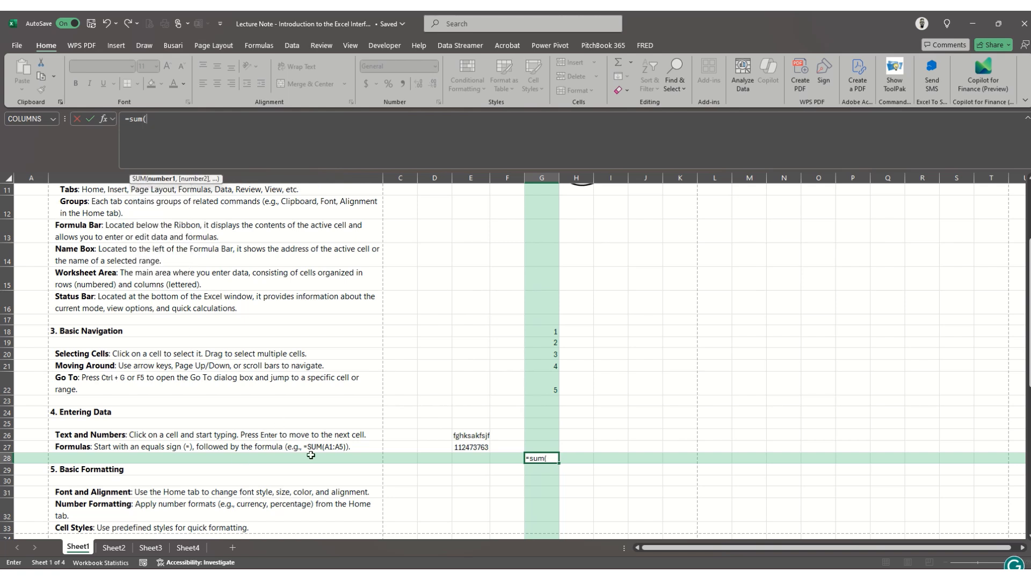
pyautogui.click(552, 331)
pyautogui.hotkey('shift', 'Down')
pyautogui.hotkey('shift', 'Down')
pyautogui.hotkey('shift', 'Down')
pyautogui.hotkey('shift', 'Down')
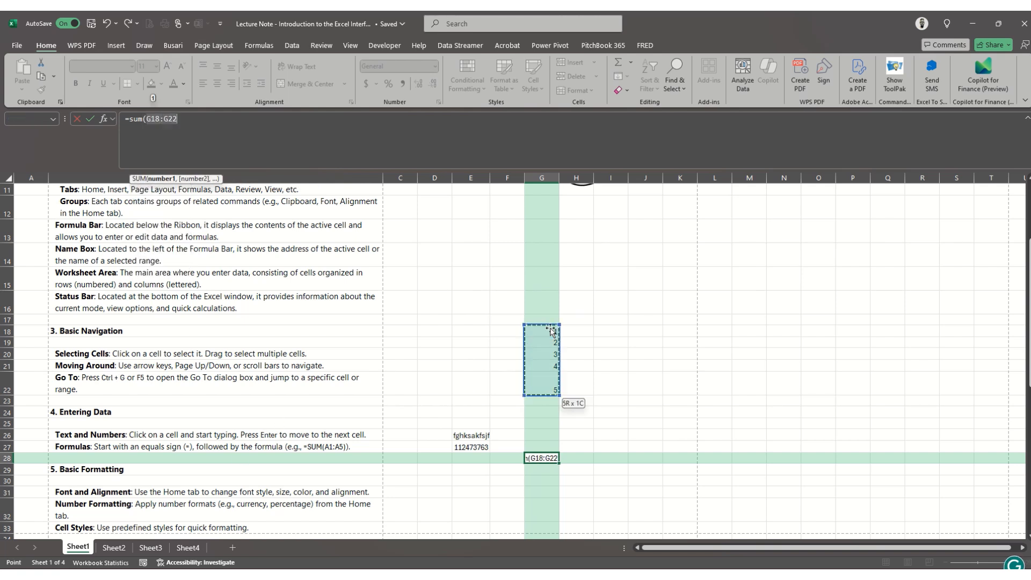
pyautogui.write(')')
pyautogui.press('Return')
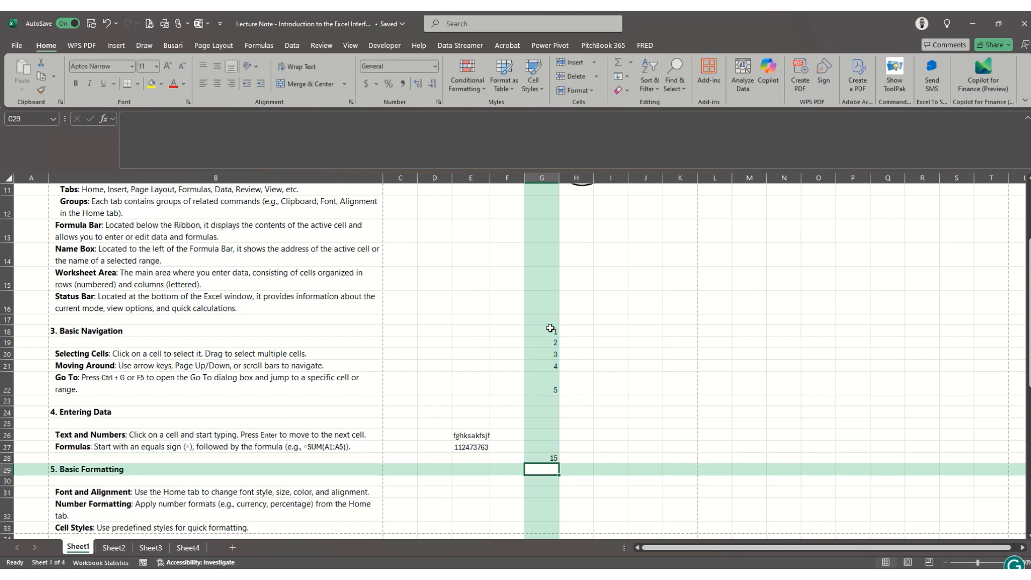
# - Examine the SUM formula in G28 and the range it references, leaving the formula as it is
pyautogui.press('Up')
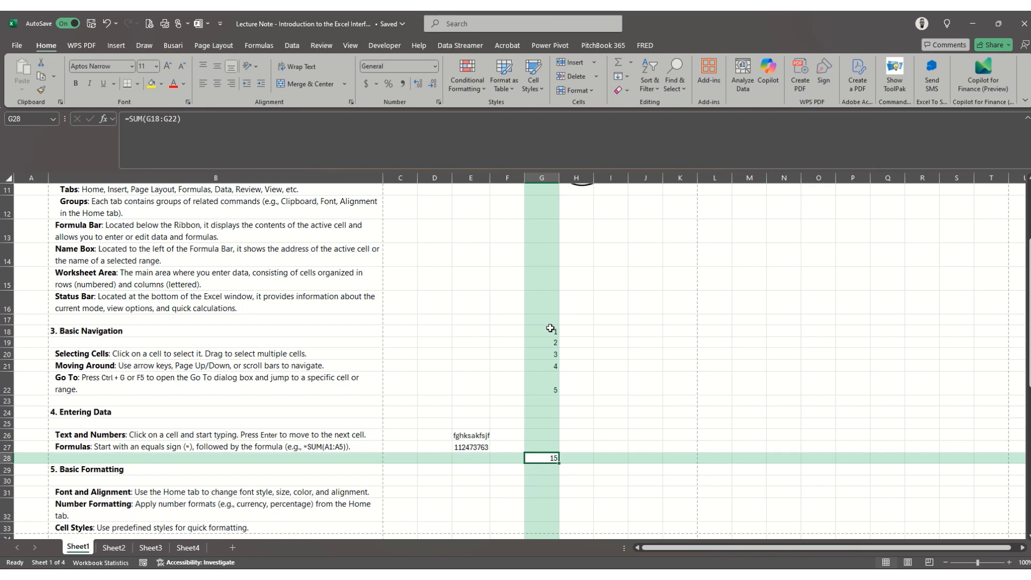
pyautogui.click(316, 150)
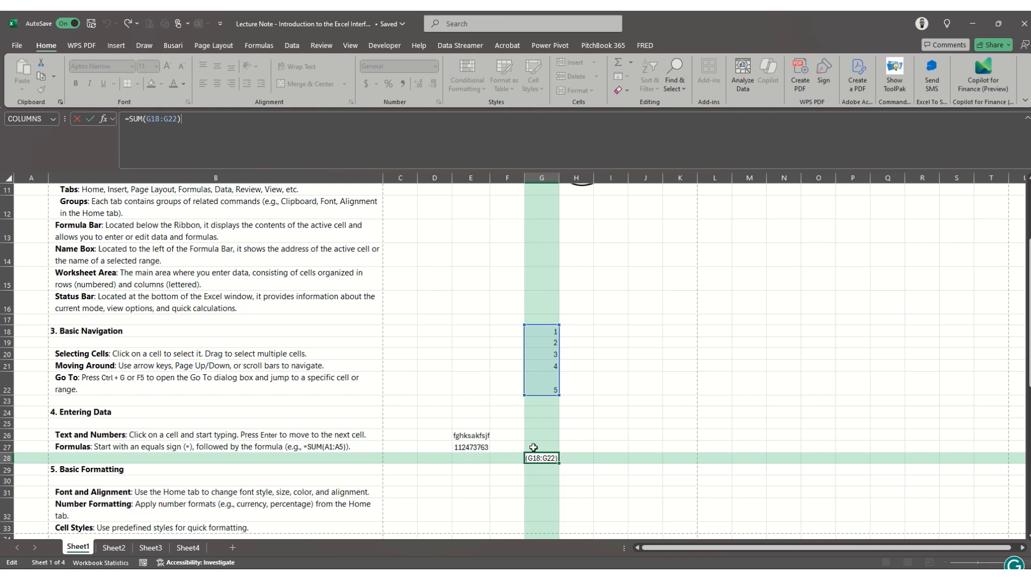
pyautogui.hotkey('ctrl', 'Return')
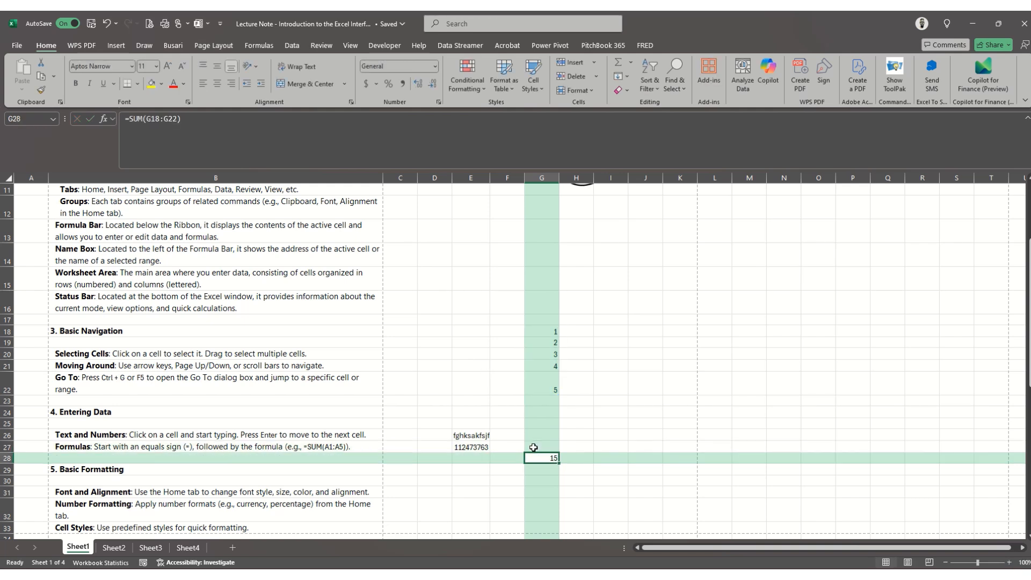
pyautogui.press('Return')
# - Examine the Basic Formatting notes and the start of the Basic Functions and Formulas section
pyautogui.press('Down')
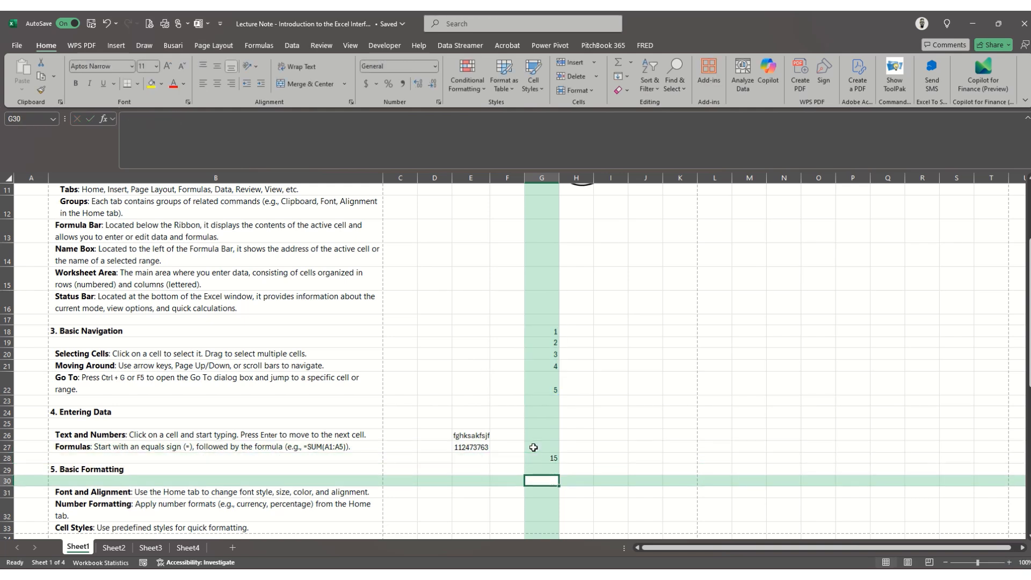
pyautogui.press('Down')
pyautogui.press('Down')
pyautogui.press('Down')
pyautogui.press('Down')
pyautogui.press('Down')
pyautogui.press('Down')
pyautogui.press('Down')
pyautogui.press('Down')
pyautogui.press('Down')
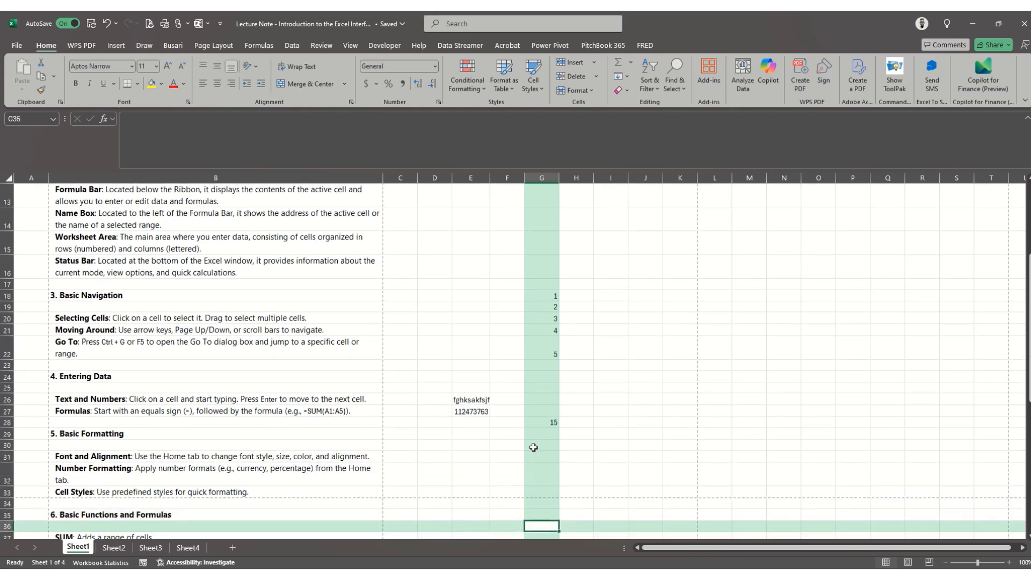
pyautogui.press('Up')
pyautogui.press('Up')
pyautogui.press('Up')
pyautogui.press('Up')
pyautogui.press('Up')
pyautogui.press('Up')
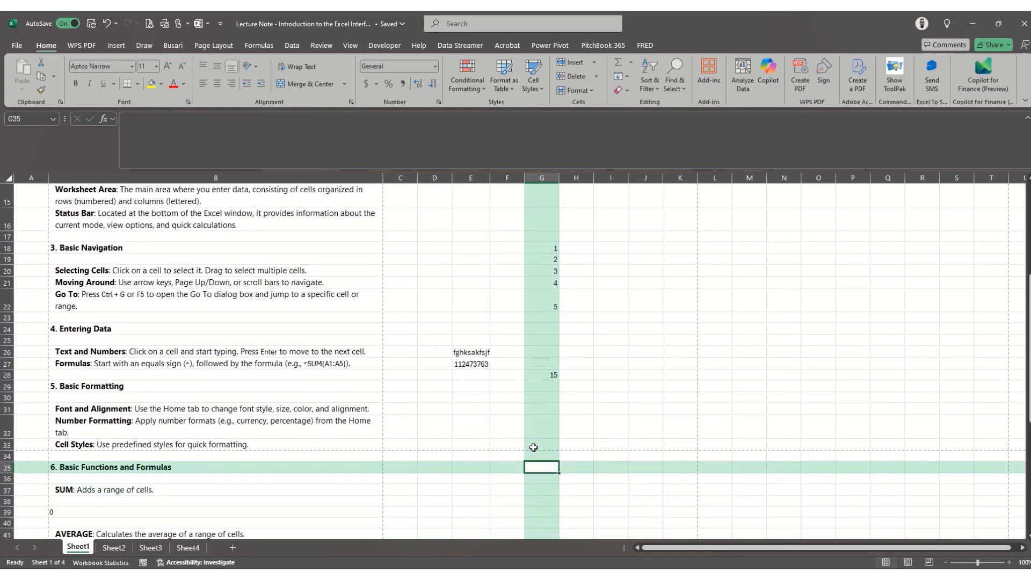
pyautogui.press('Up')
pyautogui.press('Up')
pyautogui.press('Left')
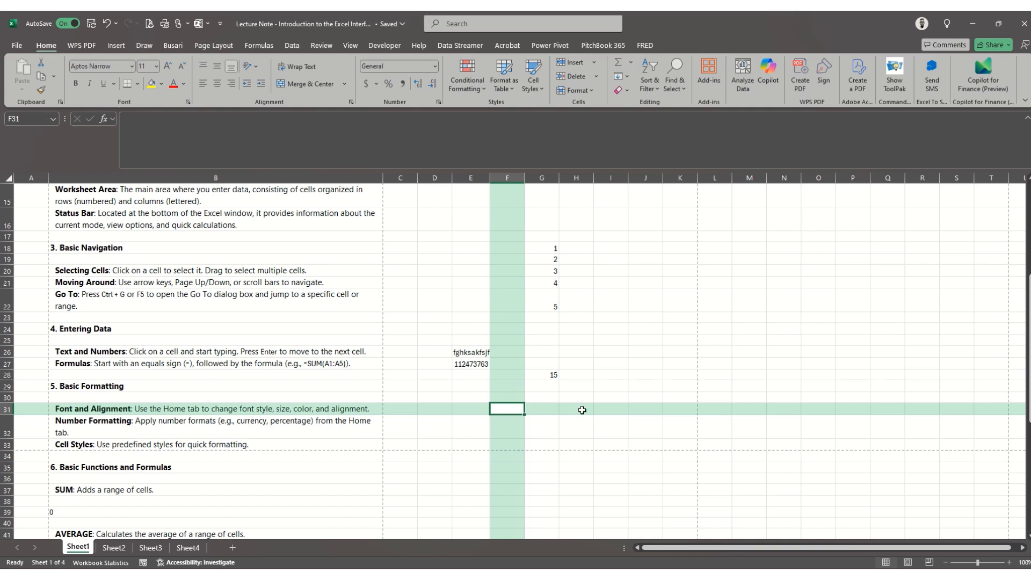
# - Make the SUM result in G28 bold, trying a dark green font colour and settling on the standard dark red
pyautogui.click(556, 375)
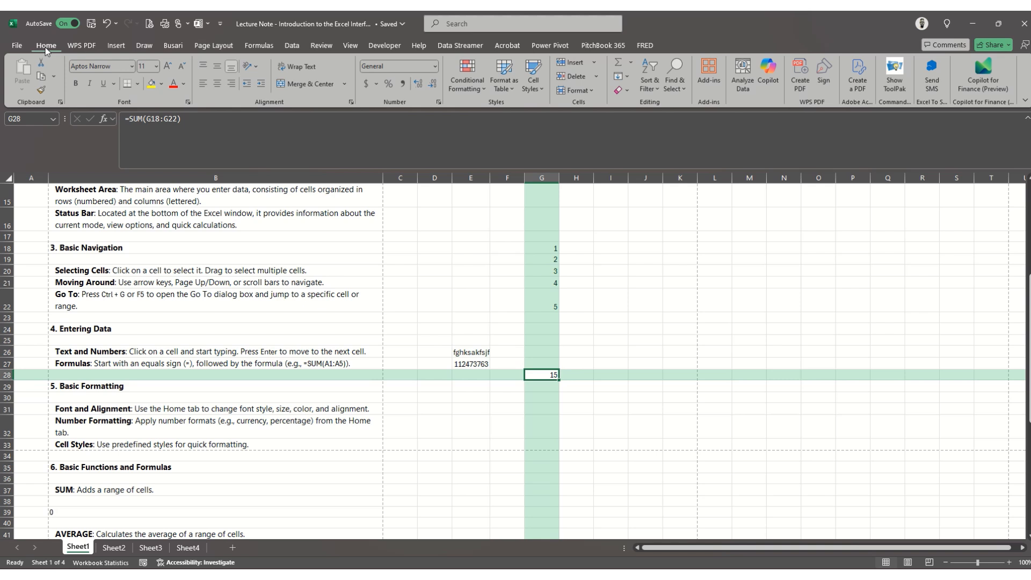
pyautogui.click(75, 86)
pyautogui.click(172, 89)
pyautogui.click(185, 85)
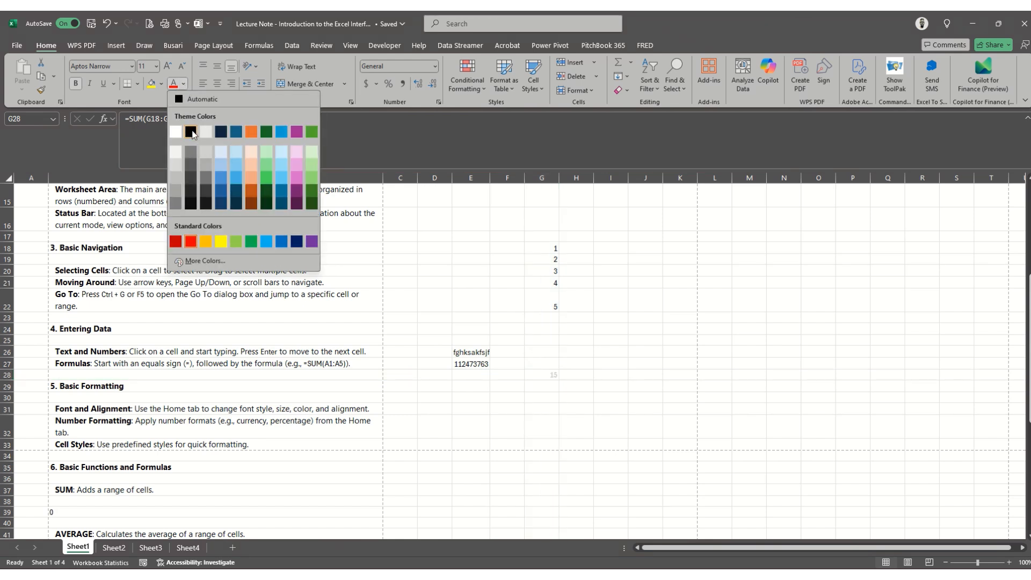
pyautogui.click(313, 205)
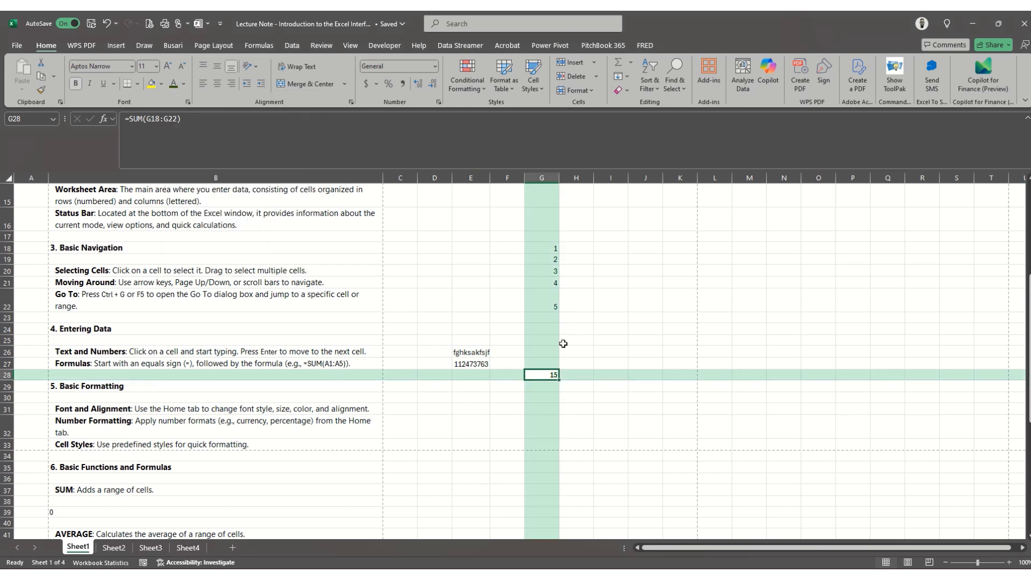
pyautogui.click(185, 83)
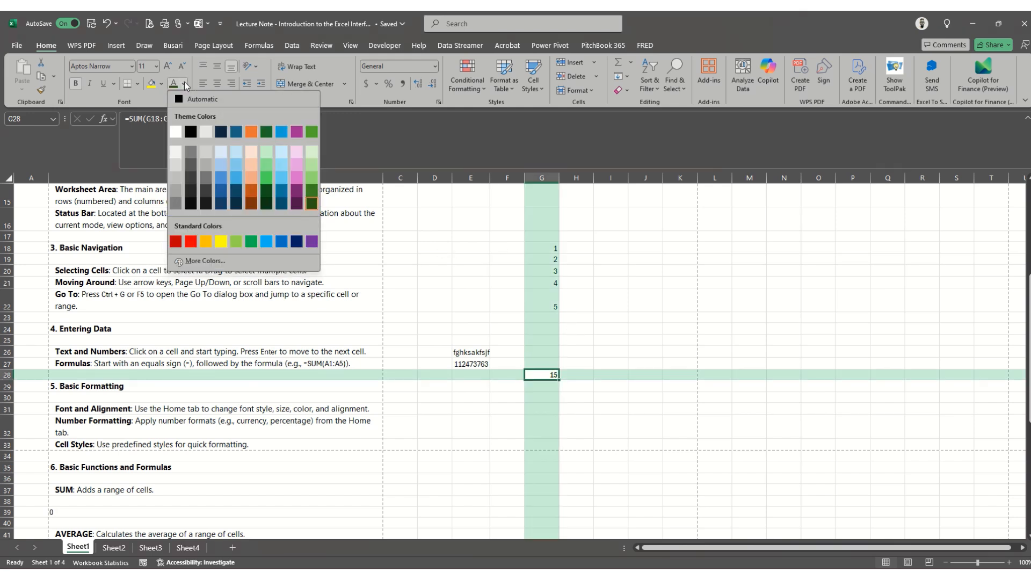
pyautogui.click(176, 241)
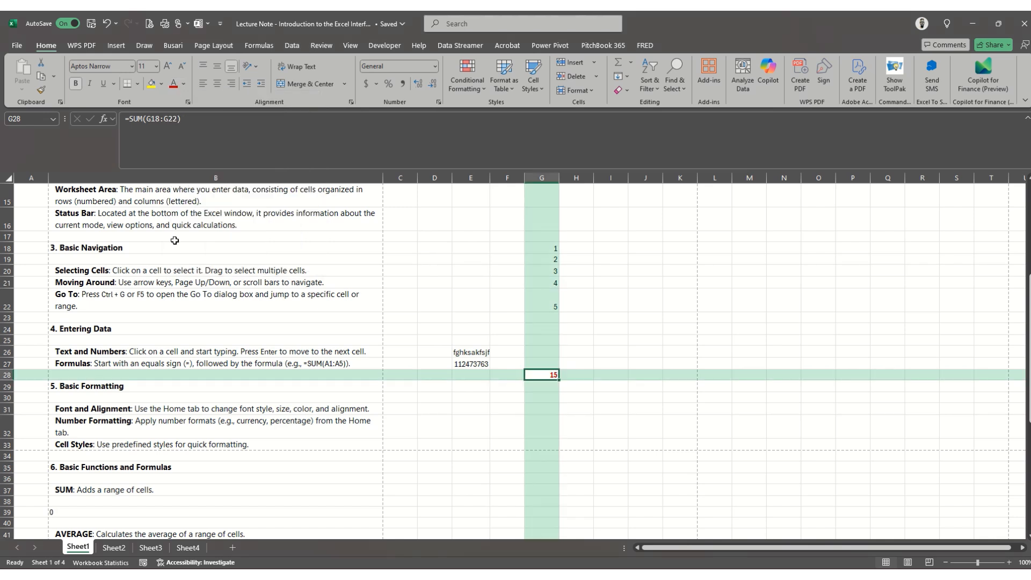
# - Fill the SUM result cell G28 with yellow
pyautogui.click(150, 88)
pyautogui.press('Down')
pyautogui.press('Down')
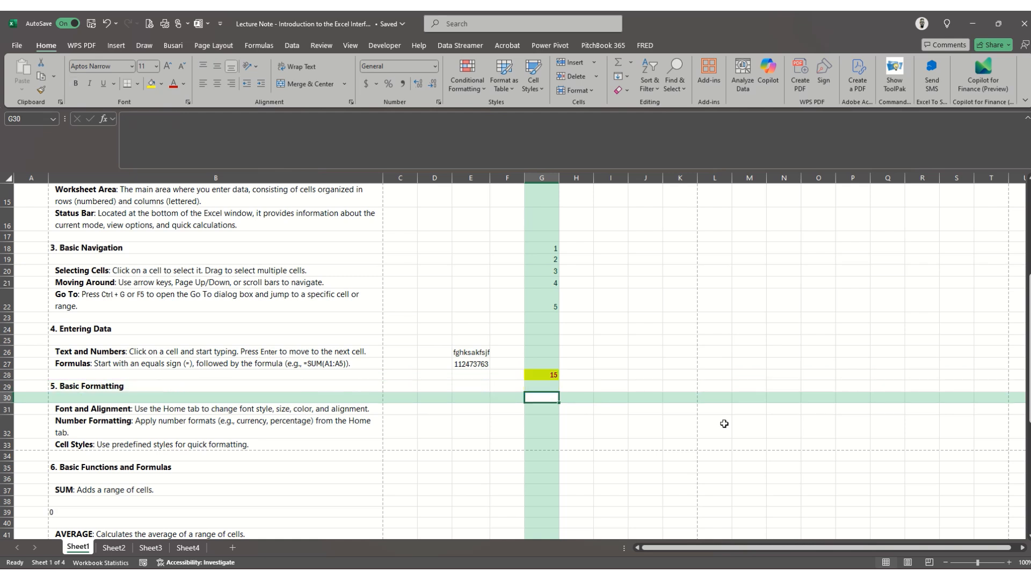
# - Centre the SUM result in G28 horizontally, align it to the cell's top edge and make row 28 taller
pyautogui.press('Up')
pyautogui.press('Up')
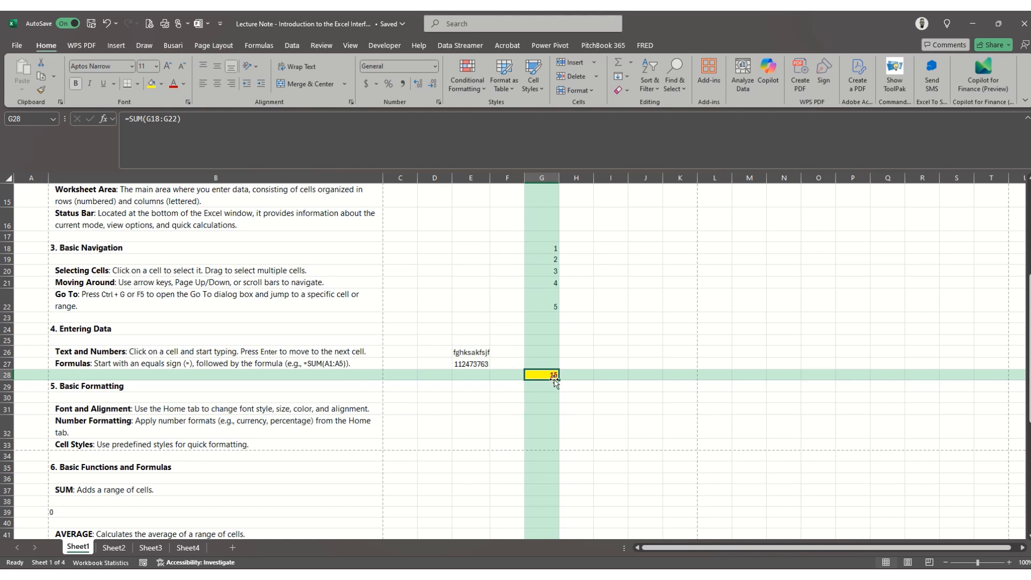
pyautogui.click(203, 84)
pyautogui.click(217, 85)
pyautogui.click(215, 65)
pyautogui.click(200, 67)
pyautogui.moveTo(11, 379); pyautogui.dragTo(10, 402)
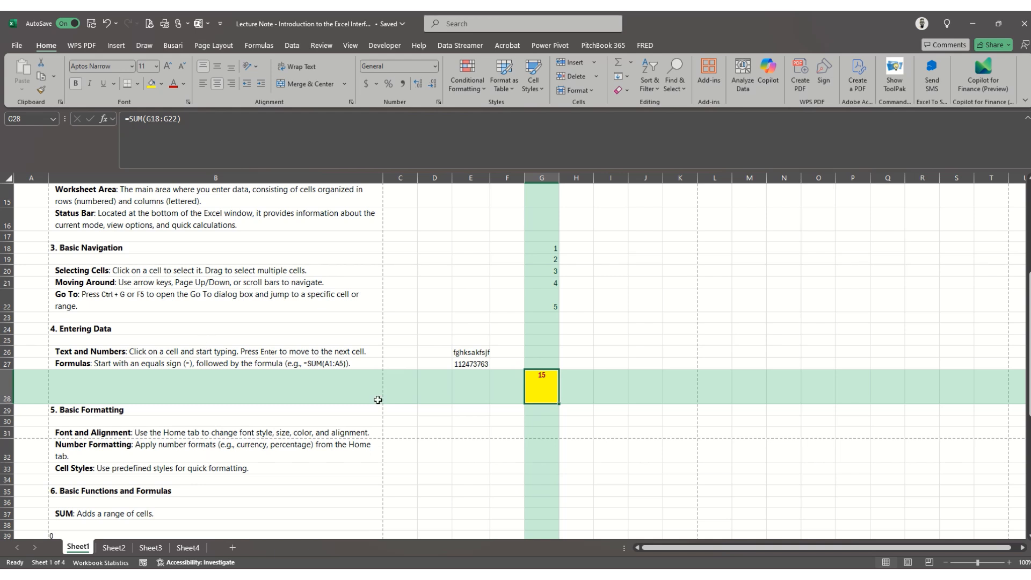
# - Try the other horizontal and vertical alignments on G28, settling on horizontally centred and middle-aligned
pyautogui.click(218, 70)
pyautogui.click(230, 70)
pyautogui.click(229, 86)
pyautogui.click(203, 84)
pyautogui.click(221, 84)
pyautogui.click(218, 67)
# - Enlarge the font of the SUM result in G28, ending with a font size of 30
pyautogui.click(169, 70)
pyautogui.click(169, 70)
pyautogui.click(169, 70)
pyautogui.click(169, 70)
pyautogui.click(169, 70)
pyautogui.click(169, 70)
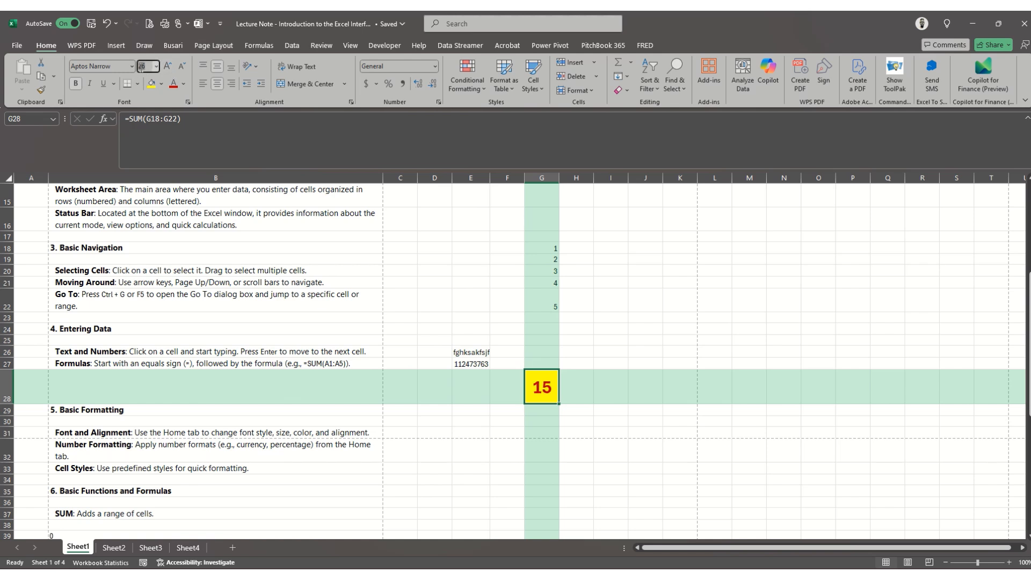
pyautogui.write('30')
pyautogui.press('Return')
# - Make the SUM result in G28 italic and underlined, and set its font to Times New Roman
pyautogui.click(88, 84)
pyautogui.click(108, 88)
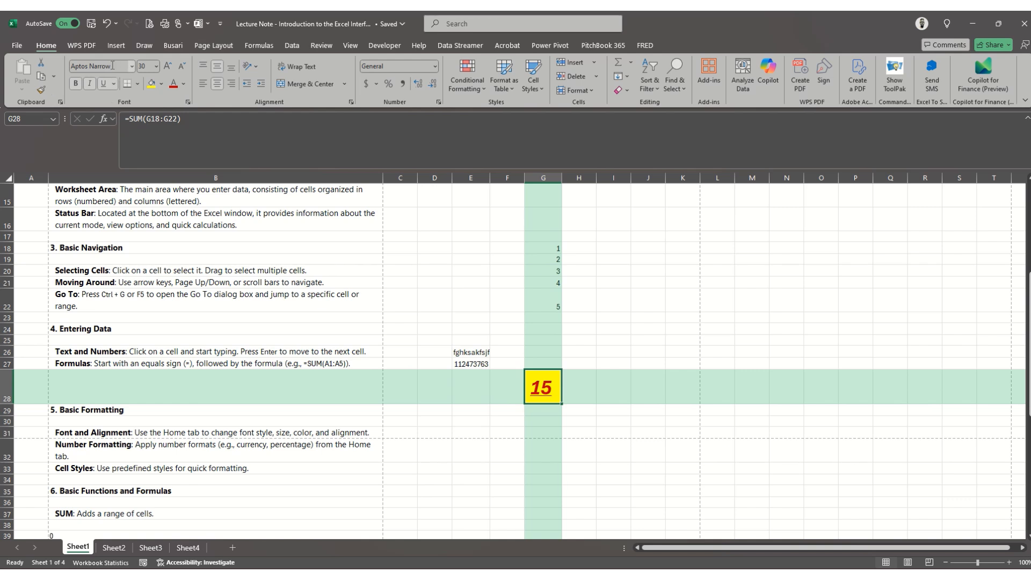
pyautogui.click(111, 66)
pyautogui.write('Times New Roman')
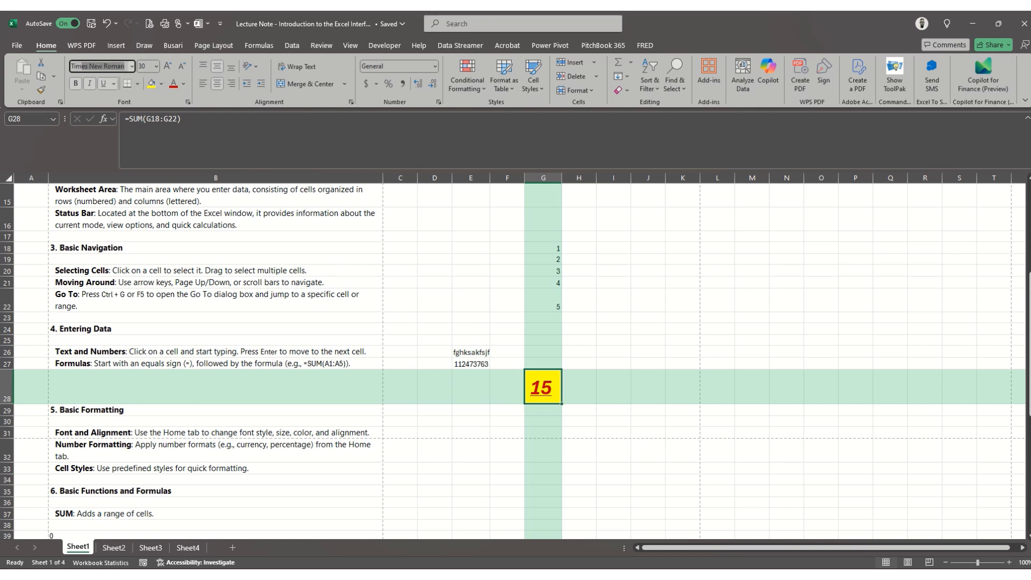
pyautogui.press('Return')
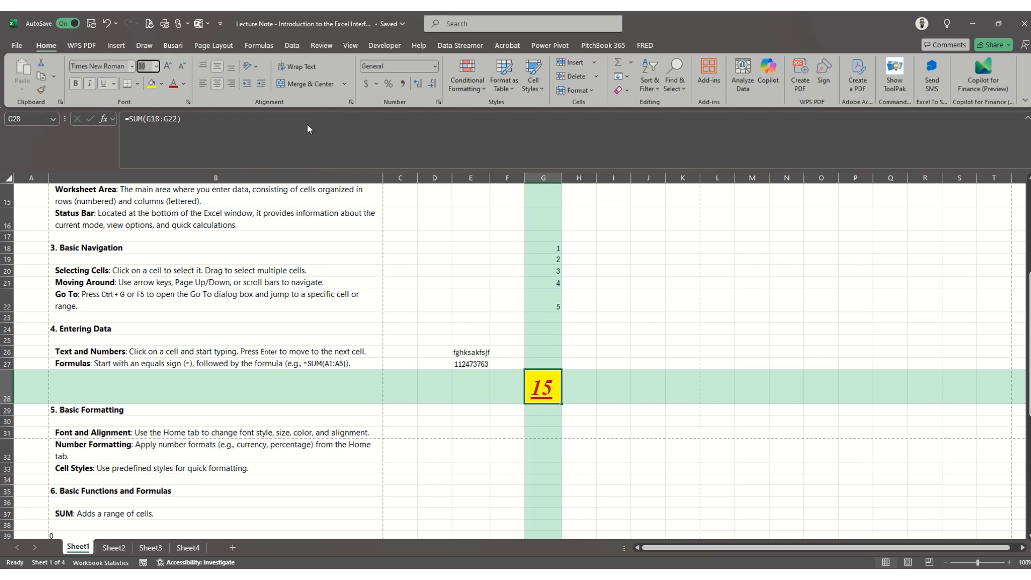
pyautogui.click(600, 391)
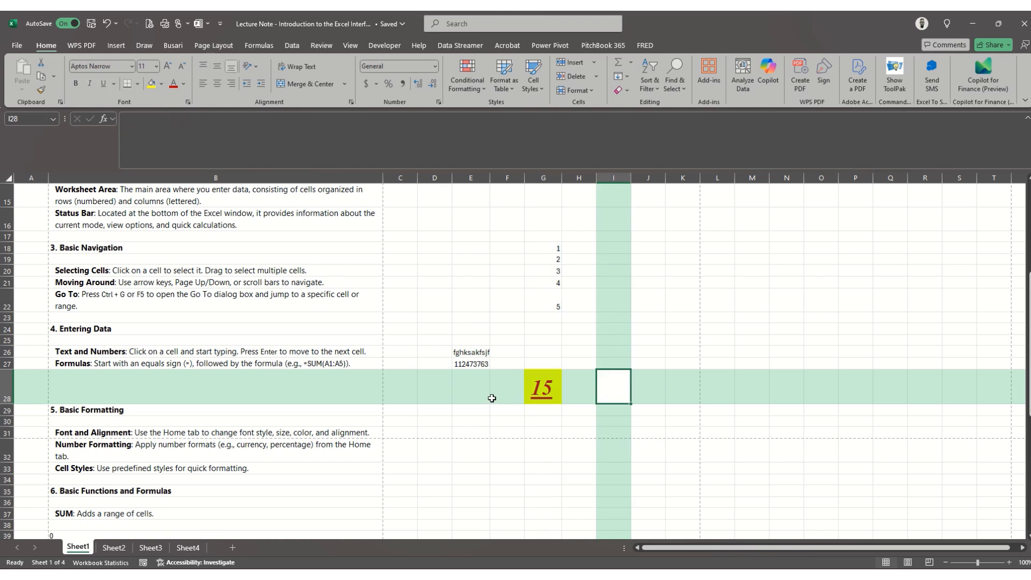
# - Examine the Basic Formatting and Basic Functions and Formulas notes, returning to the Number Formatting note in B32
pyautogui.click(379, 427)
pyautogui.press('Down')
pyautogui.press('Down')
pyautogui.press('Down')
pyautogui.press('Down')
pyautogui.press('Down')
pyautogui.press('Down')
pyautogui.press('Down')
pyautogui.press('Down')
pyautogui.press('Down')
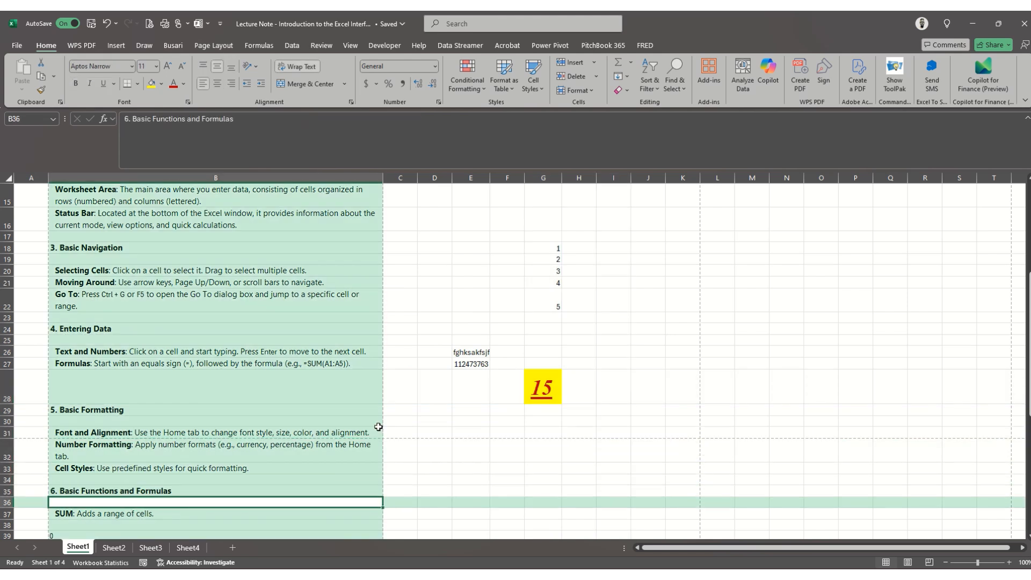
pyautogui.press('Down')
pyautogui.press('Down')
pyautogui.press('Down')
pyautogui.press('Up')
pyautogui.press('Up')
pyautogui.press('Up')
pyautogui.press('Up')
pyautogui.press('Up')
pyautogui.press('Up')
pyautogui.press('Up')
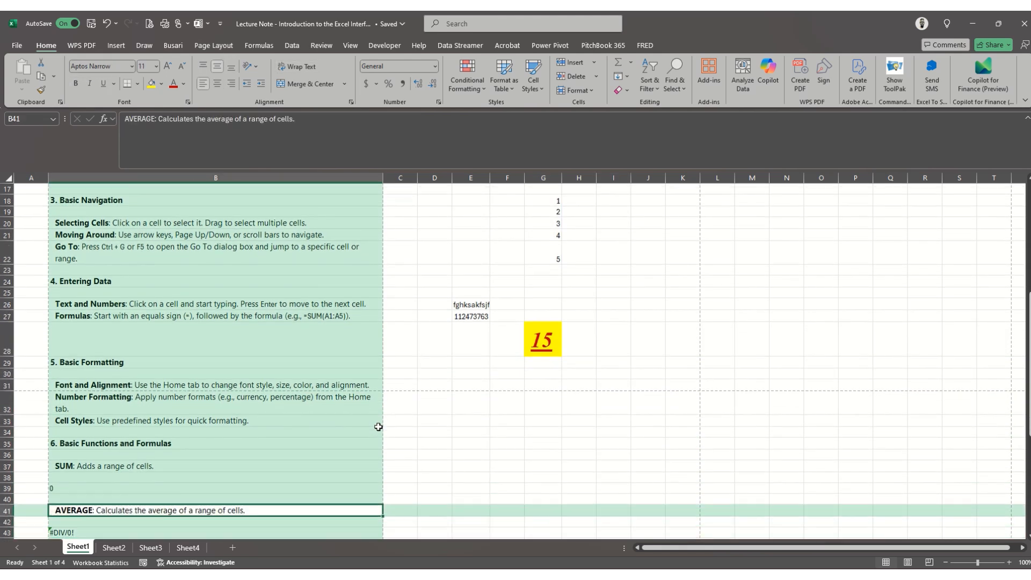
pyautogui.press('Up')
pyautogui.press('Up')
pyautogui.press('Up')
pyautogui.press('Up')
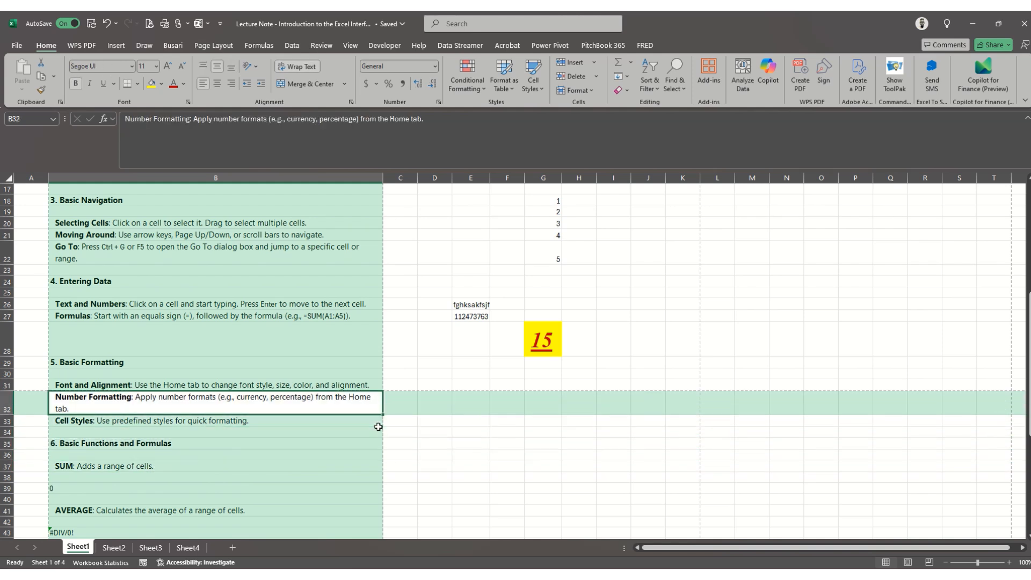
# - Enter 15 in G32 beside the Number Formatting note and apply the Currency number format to it
pyautogui.press('Right')
pyautogui.press('Right')
pyautogui.press('Right')
pyautogui.press('Right')
pyautogui.press('Right')
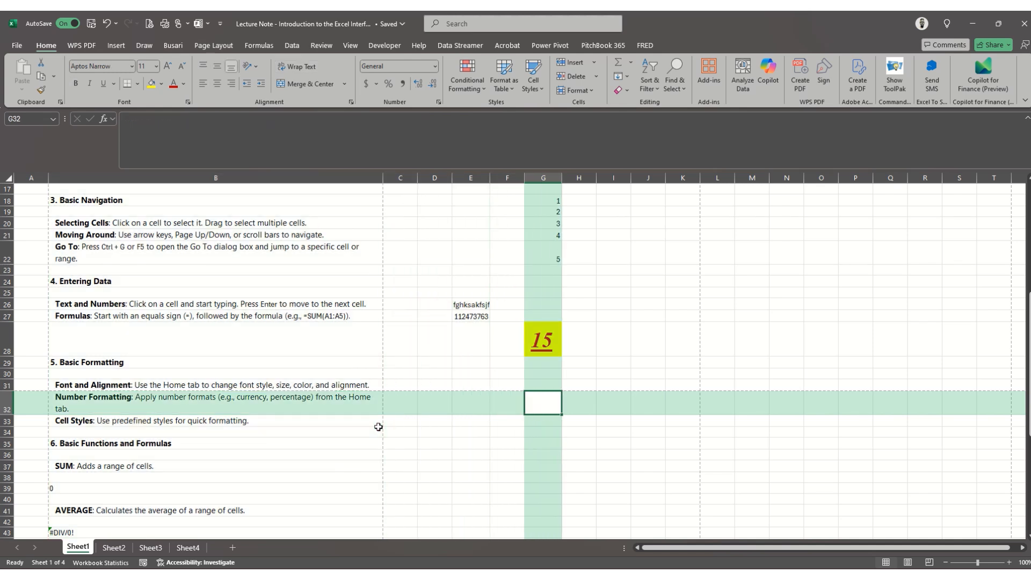
pyautogui.write('15')
pyautogui.press('Return')
pyautogui.press('Up')
pyautogui.click(435, 65)
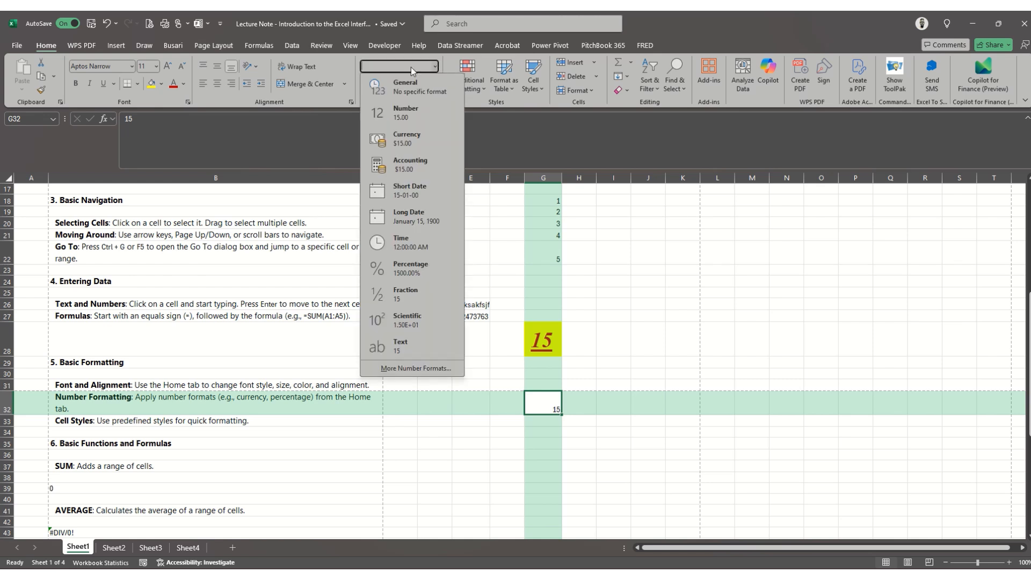
pyautogui.click(406, 144)
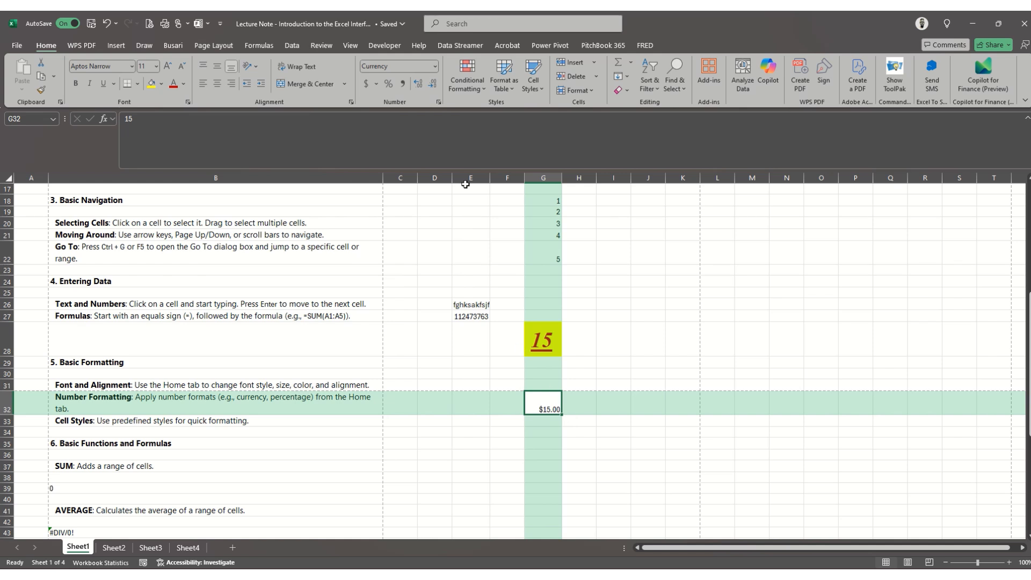
# - Change the currency symbol of G32 to ₦ Hausa in the cell's number format settings
pyautogui.click(438, 102)
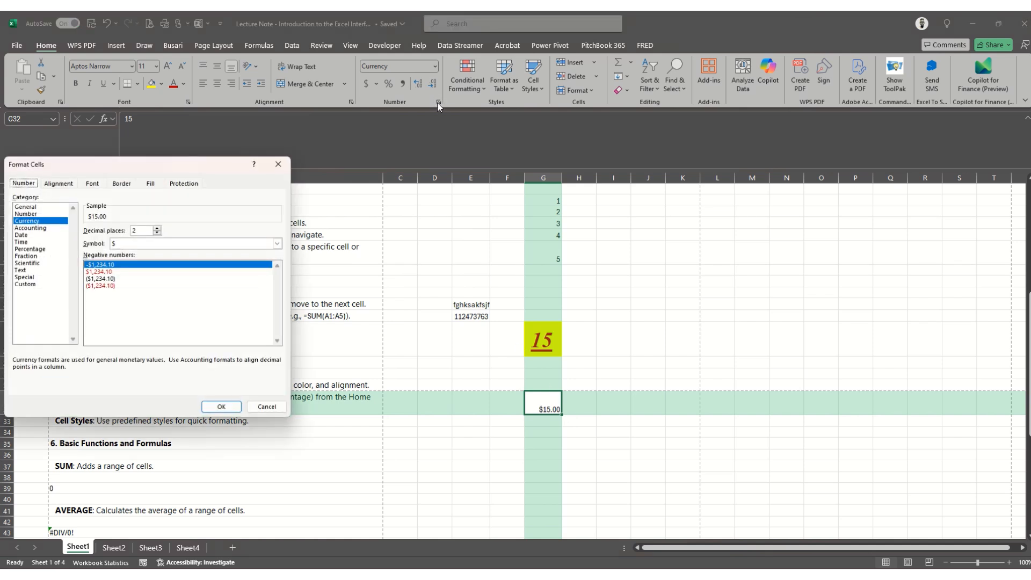
pyautogui.click(161, 246)
pyautogui.press('Down')
pyautogui.press('Down')
pyautogui.press('Down')
pyautogui.press('Down')
pyautogui.press('Down')
pyautogui.press('Down')
pyautogui.press('Down')
pyautogui.press('Down')
pyautogui.press('Down')
pyautogui.press('Down')
pyautogui.press('Down')
pyautogui.press('Down')
pyautogui.press('Down')
pyautogui.press('Down')
pyautogui.press('Down')
pyautogui.press('Down')
pyautogui.press('Down')
pyautogui.press('Down')
pyautogui.press('Down')
pyautogui.press('Down')
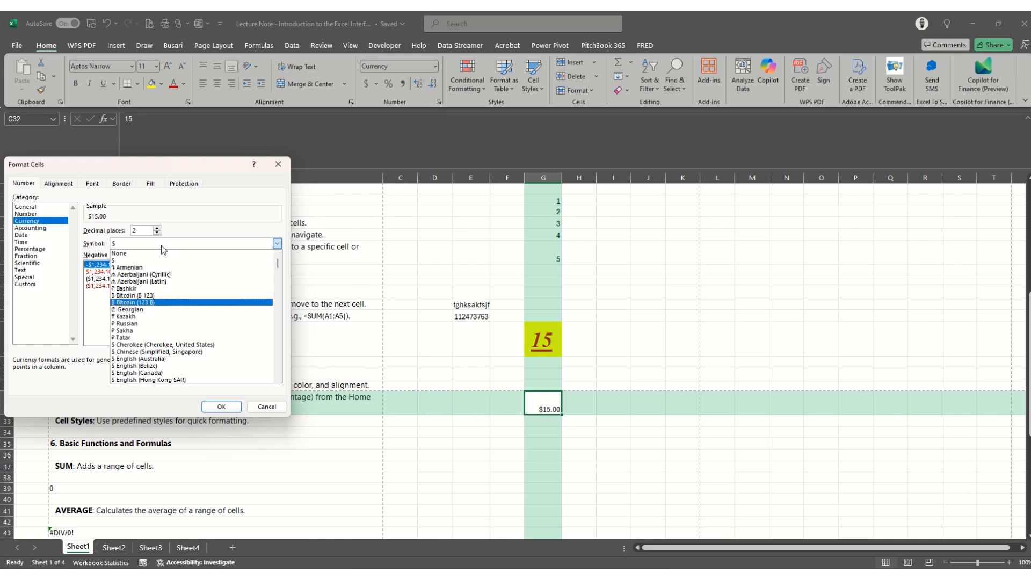
pyautogui.press('Down')
pyautogui.press('Down')
pyautogui.press('Down')
pyautogui.press('Down')
pyautogui.press('Down')
pyautogui.press('Down')
pyautogui.press('Down')
pyautogui.press('Down')
pyautogui.press('Down')
pyautogui.press('Down')
pyautogui.press('Down')
pyautogui.press('Down')
pyautogui.press('Down')
pyautogui.press('Down')
pyautogui.press('Down')
pyautogui.press('Down')
pyautogui.press('Down')
pyautogui.press('Down')
pyautogui.press('Down')
pyautogui.press('Down')
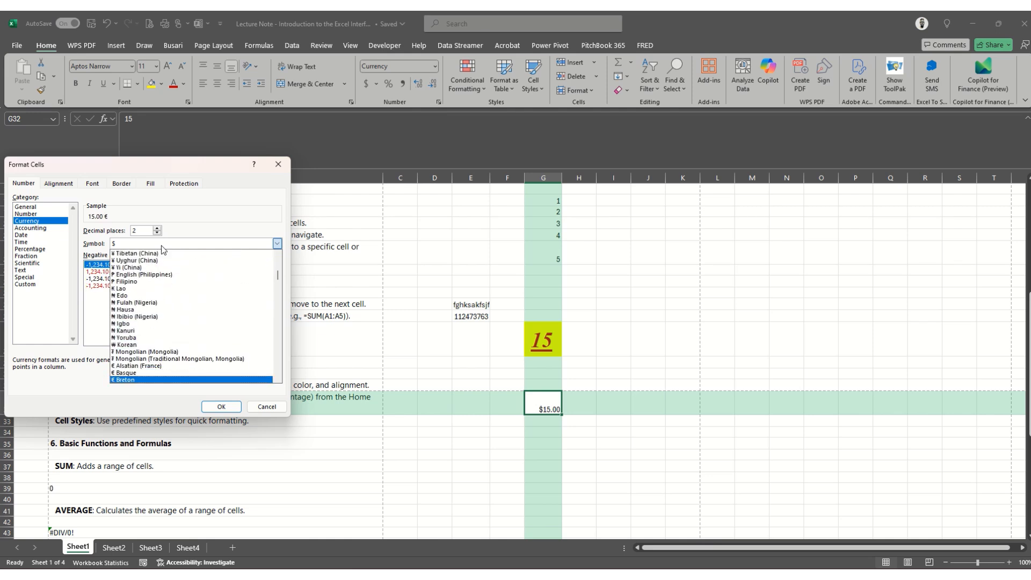
pyautogui.press('Up')
pyautogui.press('Up')
pyautogui.press('Down')
pyautogui.press('Down')
pyautogui.press('Down')
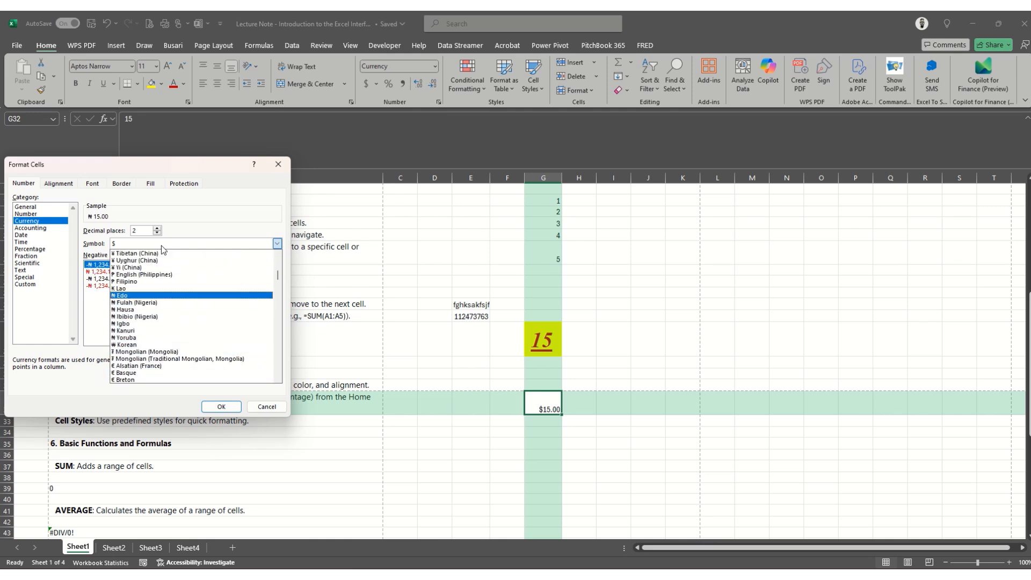
pyautogui.press('Down')
pyautogui.press('Down')
pyautogui.press('Down')
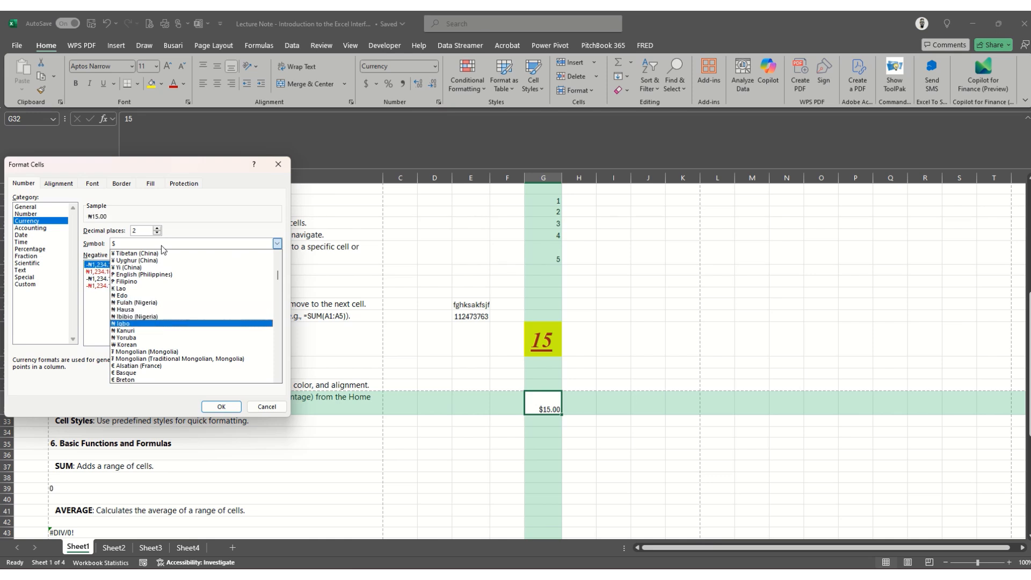
pyautogui.press('Down')
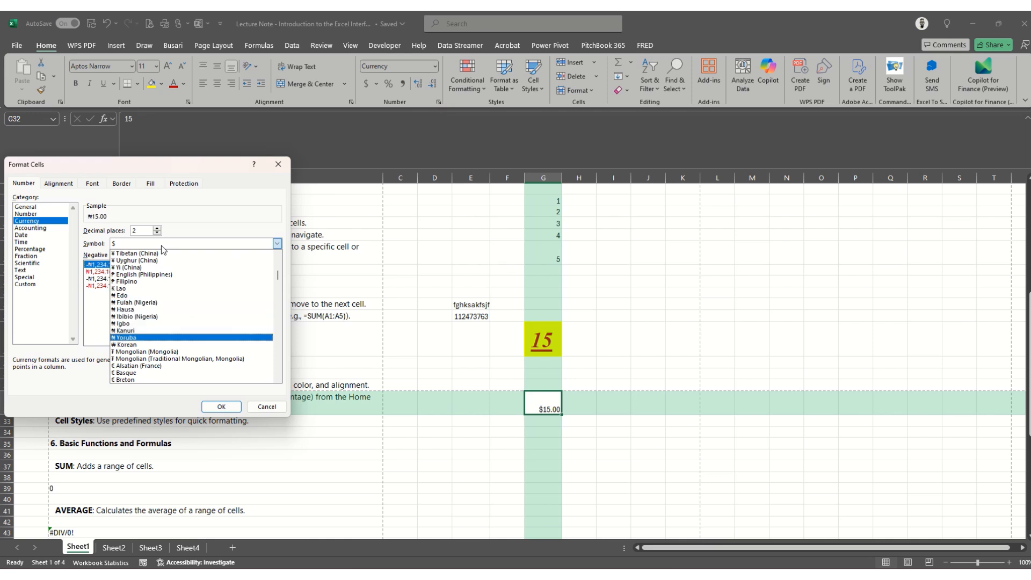
pyautogui.press('Up')
pyautogui.press('Up')
pyautogui.press('Up')
pyautogui.press('Up')
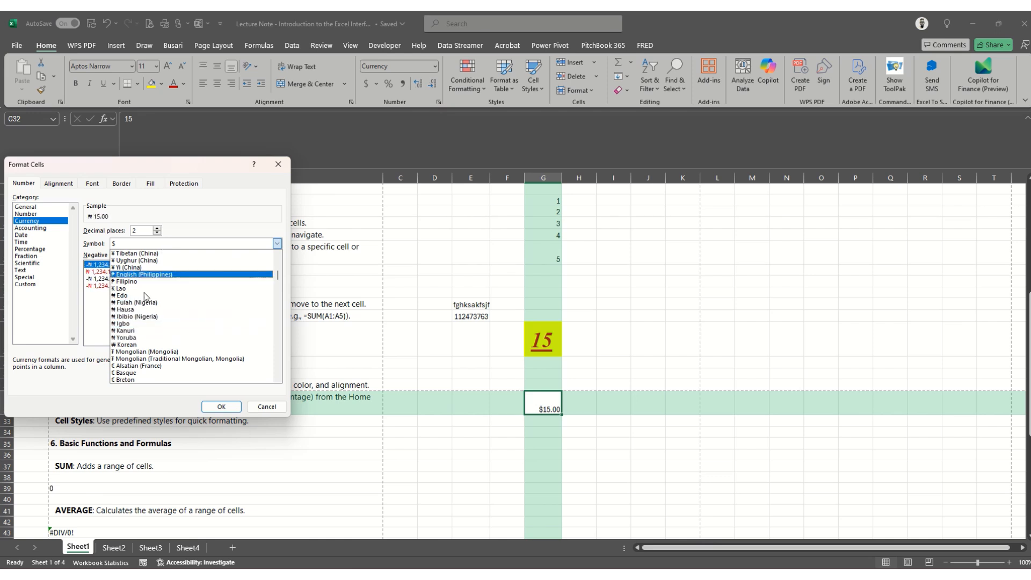
pyautogui.click(161, 309)
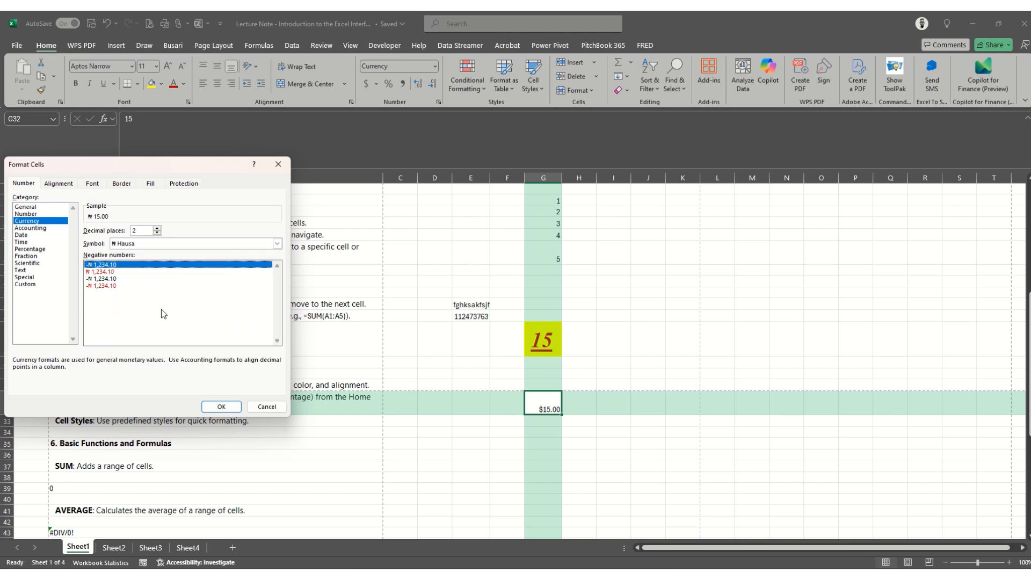
pyautogui.click(219, 407)
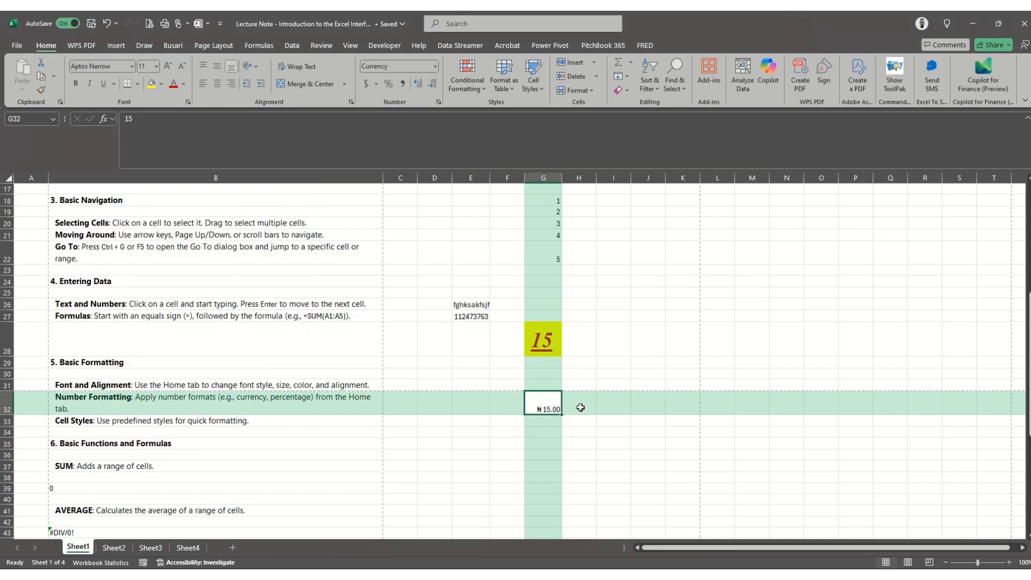
pyautogui.press('Return')
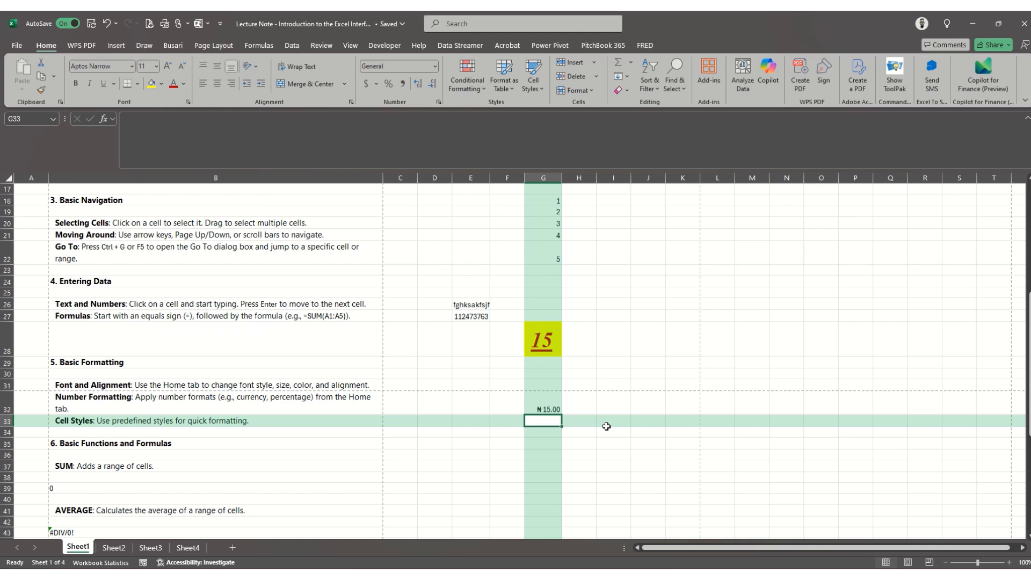
pyautogui.press('Up')
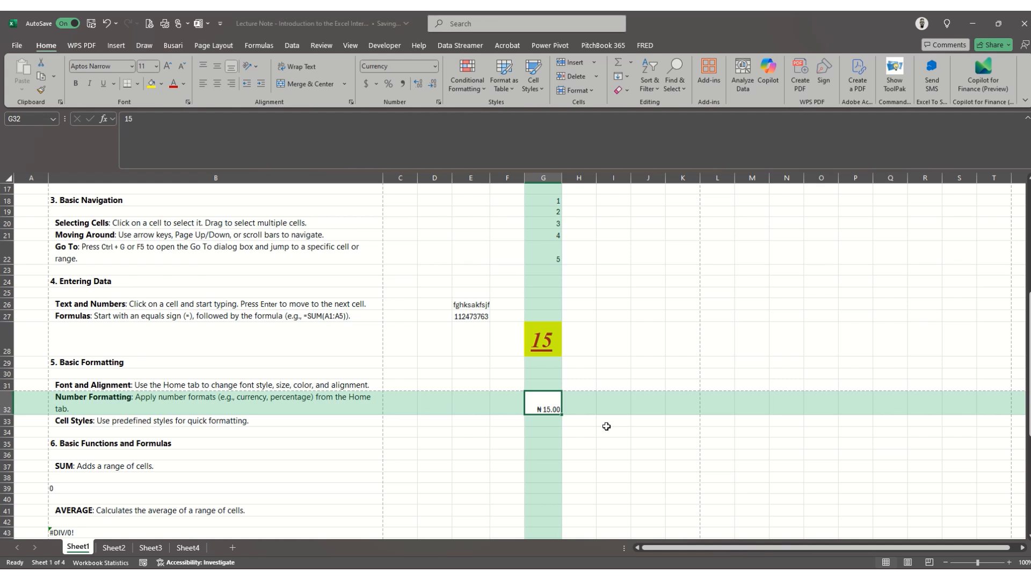
pyautogui.press('Down')
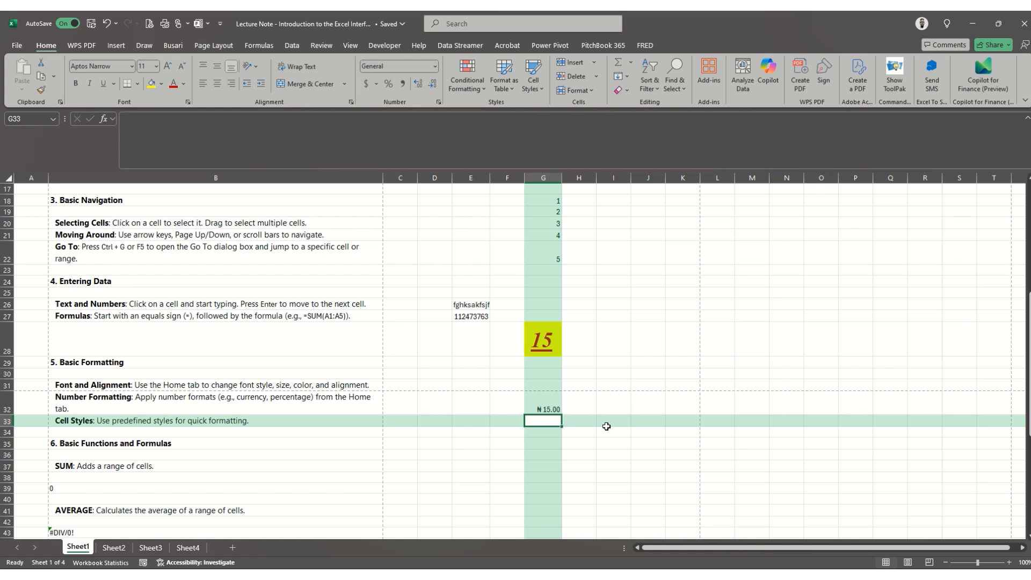
pyautogui.press('Up')
pyautogui.press('Down')
# - Try the Heading 1 cell style on G32, settling on the Check Cell style
pyautogui.press('Up')
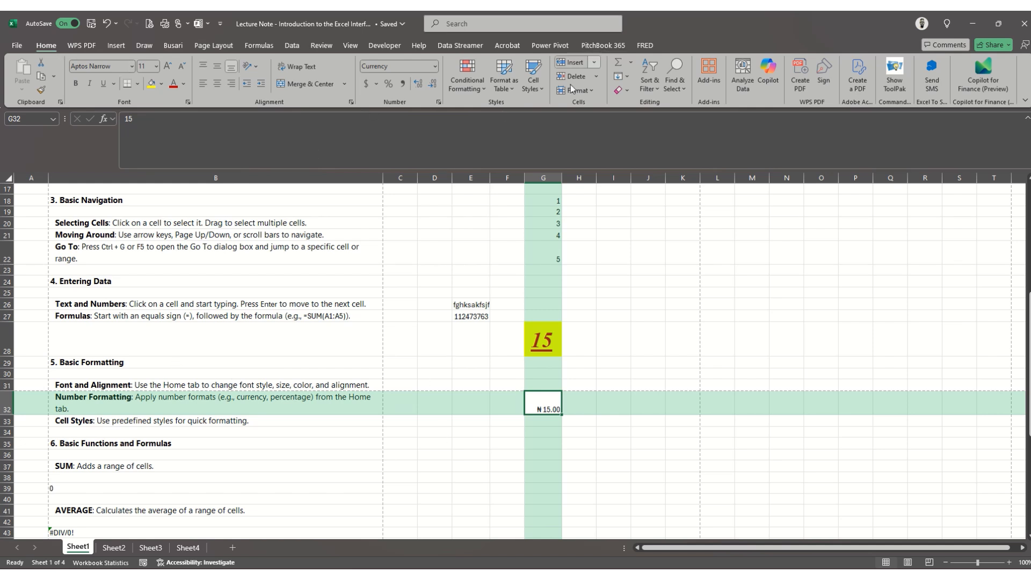
pyautogui.click(540, 93)
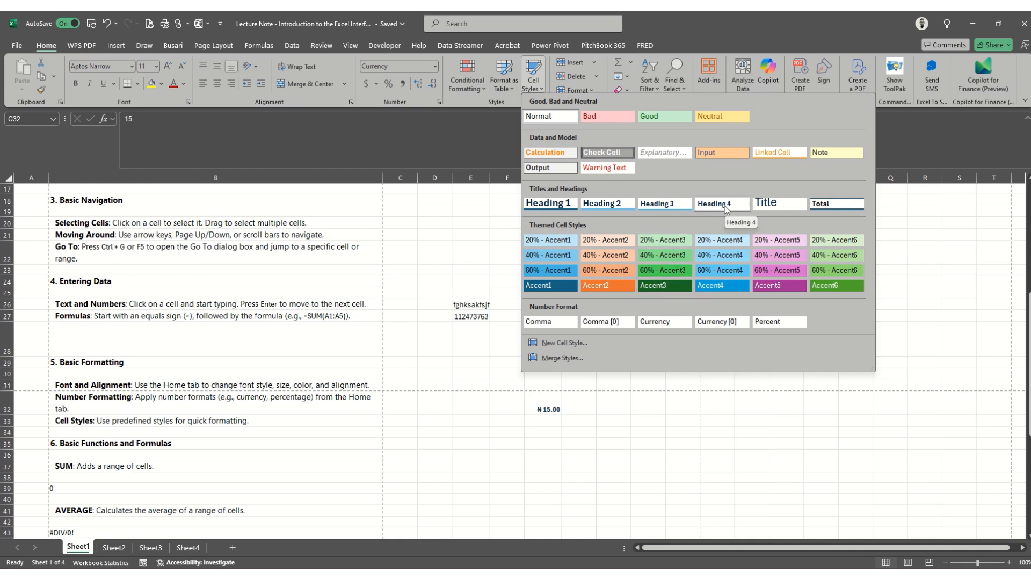
pyautogui.click(555, 207)
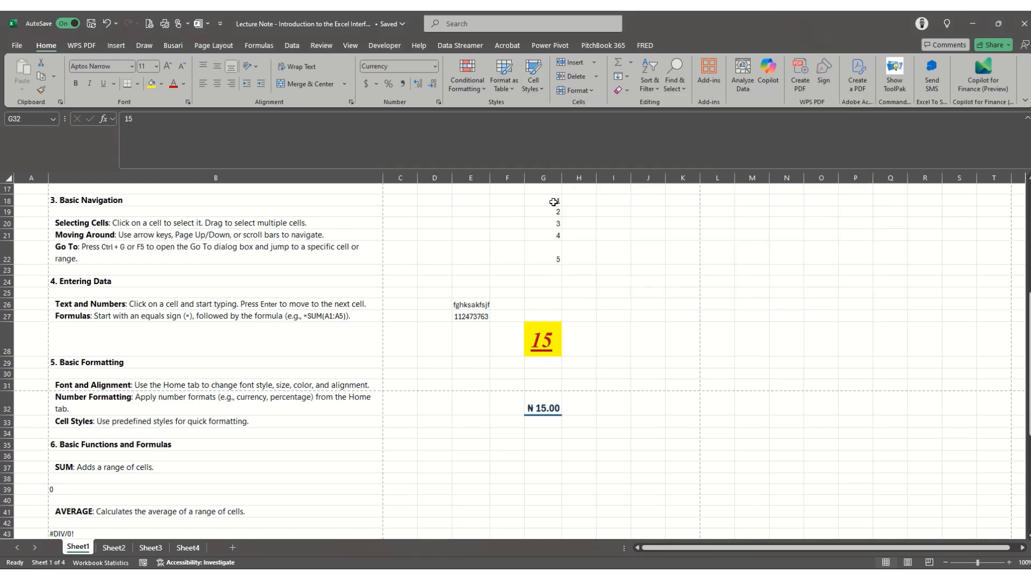
pyautogui.click(533, 80)
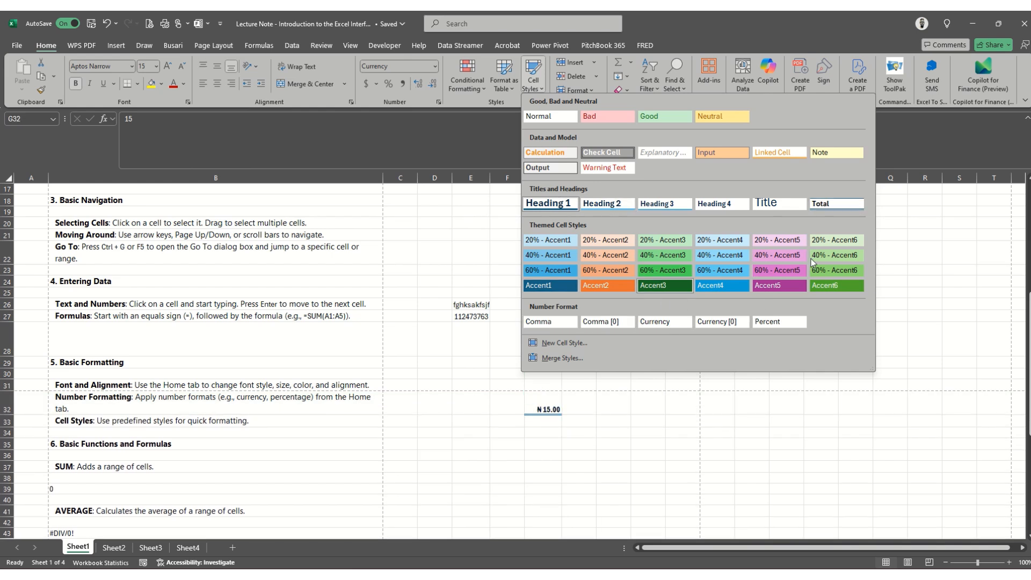
pyautogui.click(604, 152)
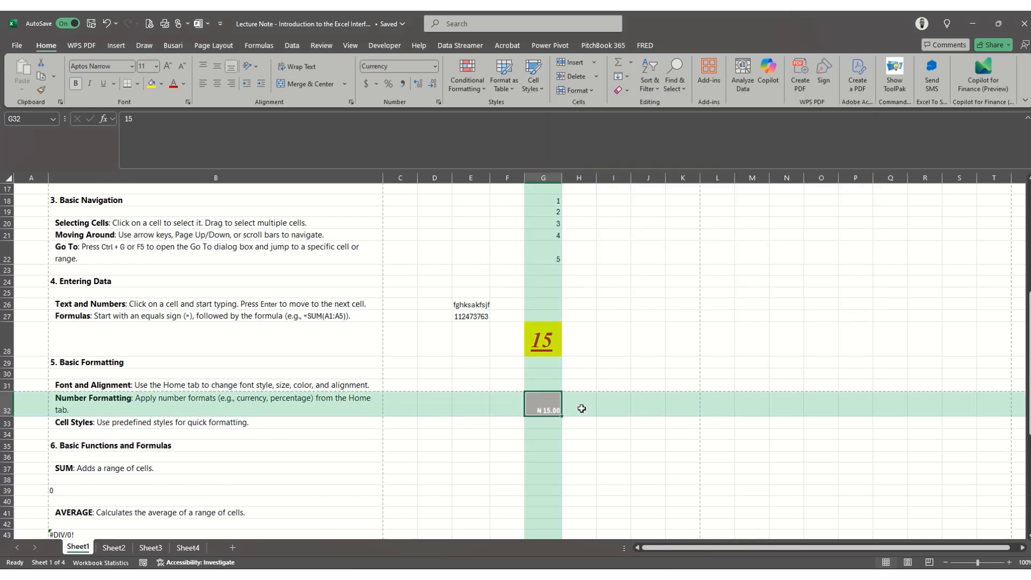
# - Examine the Basic Functions and Formulas heading and the SUM note in B37
pyautogui.press('Down')
pyautogui.press('Down')
pyautogui.press('Down')
pyautogui.press('Down')
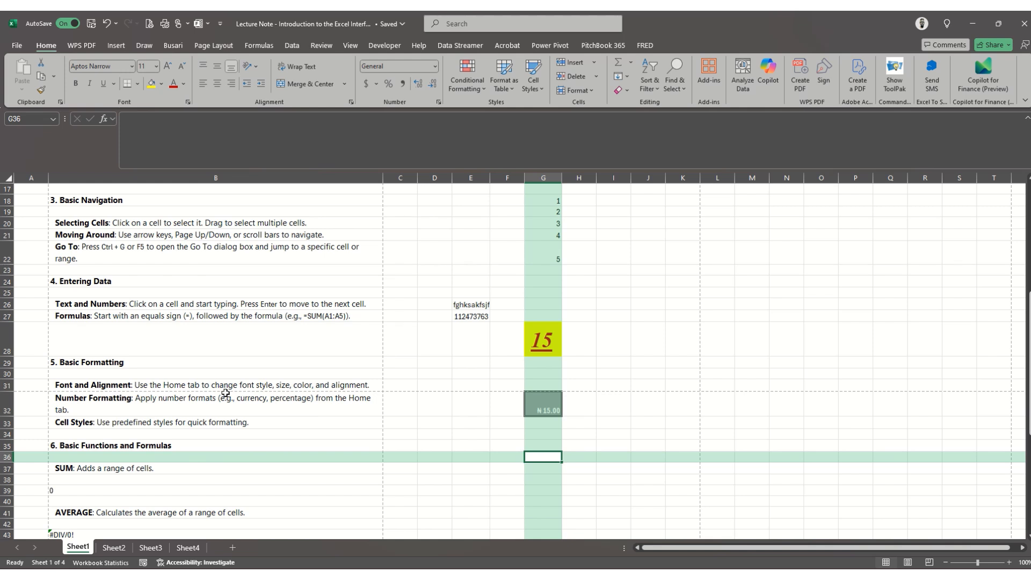
pyautogui.click(214, 444)
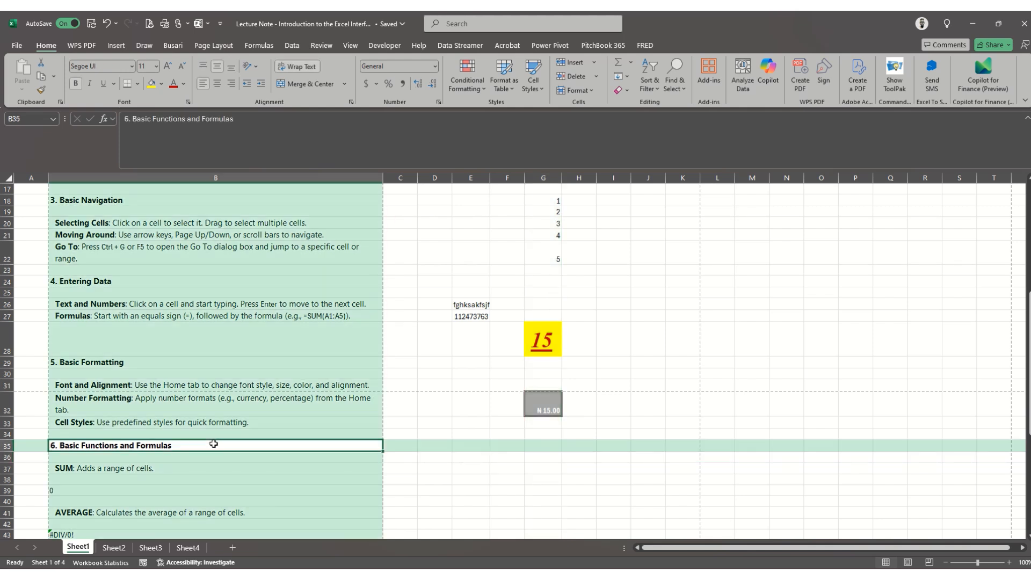
pyautogui.press('Down')
pyautogui.press('Down')
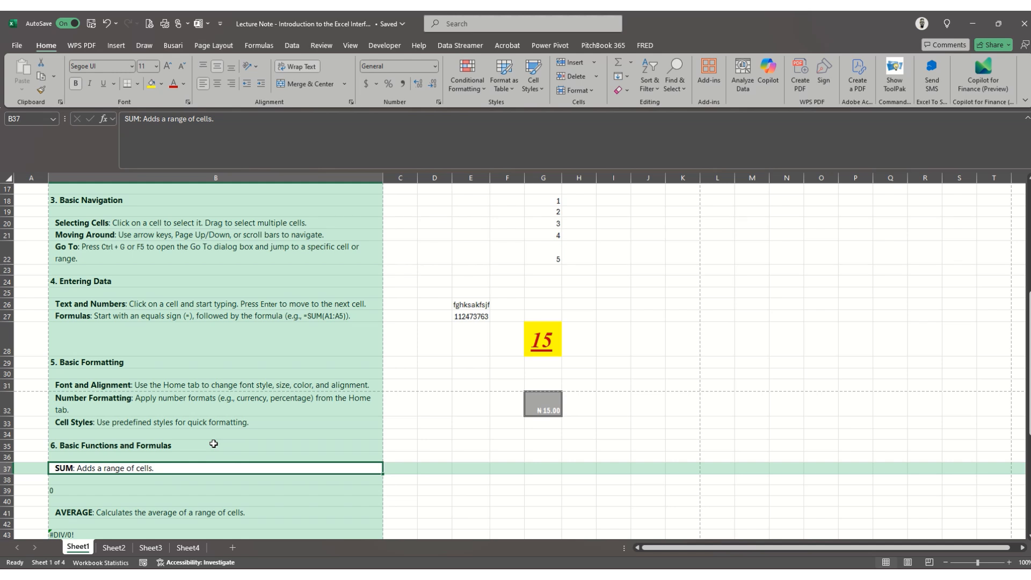
# - Examine the sample numbers in G18:G22 and the SUM formula in G28 that adds them
pyautogui.press('Right')
pyautogui.press('Right')
pyautogui.press('Right')
pyautogui.press('Right')
pyautogui.press('Right')
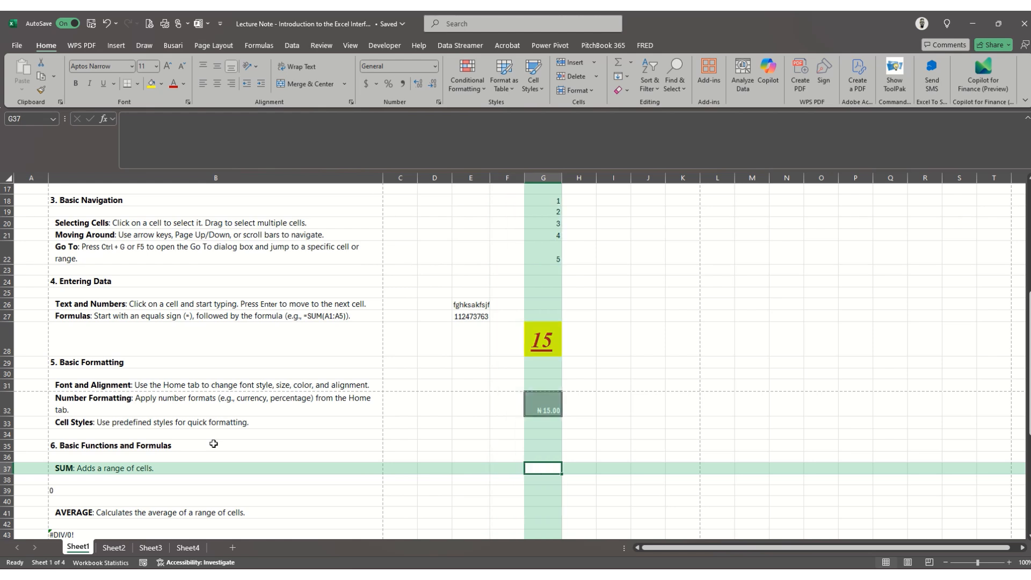
pyautogui.press('Right')
pyautogui.press('Up')
pyautogui.press('Up')
pyautogui.press('Up')
pyautogui.press('Up')
pyautogui.press('Up')
pyautogui.press('Up')
pyautogui.press('Up')
pyautogui.press('Up')
pyautogui.press('Up')
pyautogui.press('Up')
pyautogui.press('Up')
pyautogui.press('Up')
pyautogui.press('Up')
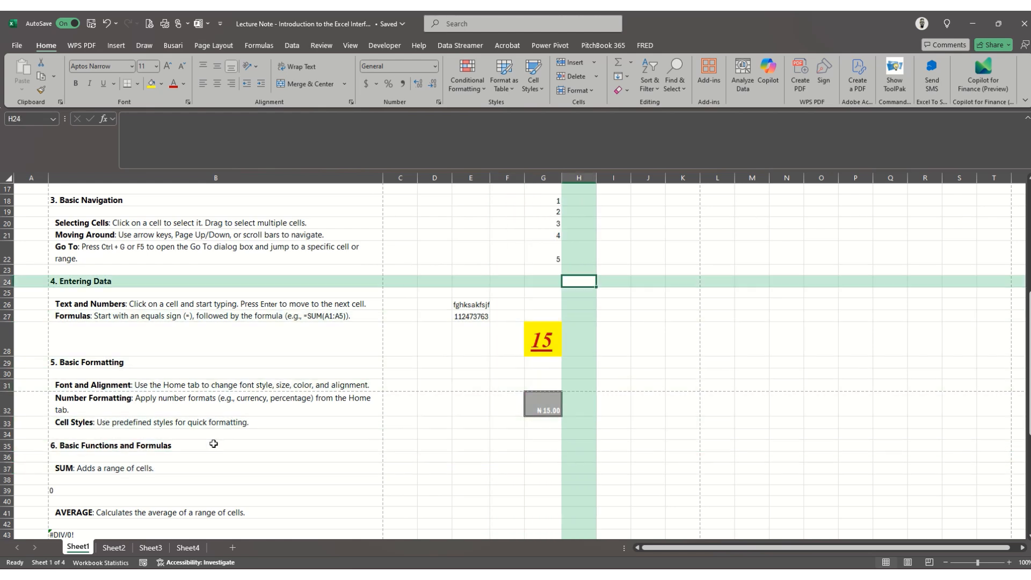
pyautogui.press('Up')
pyautogui.press('Up')
pyautogui.press('Up')
pyautogui.press('Up')
pyautogui.press('Up')
pyautogui.press('Left')
pyautogui.press('Up')
pyautogui.press('Down')
pyautogui.press('Down')
pyautogui.press('Down')
pyautogui.press('Down')
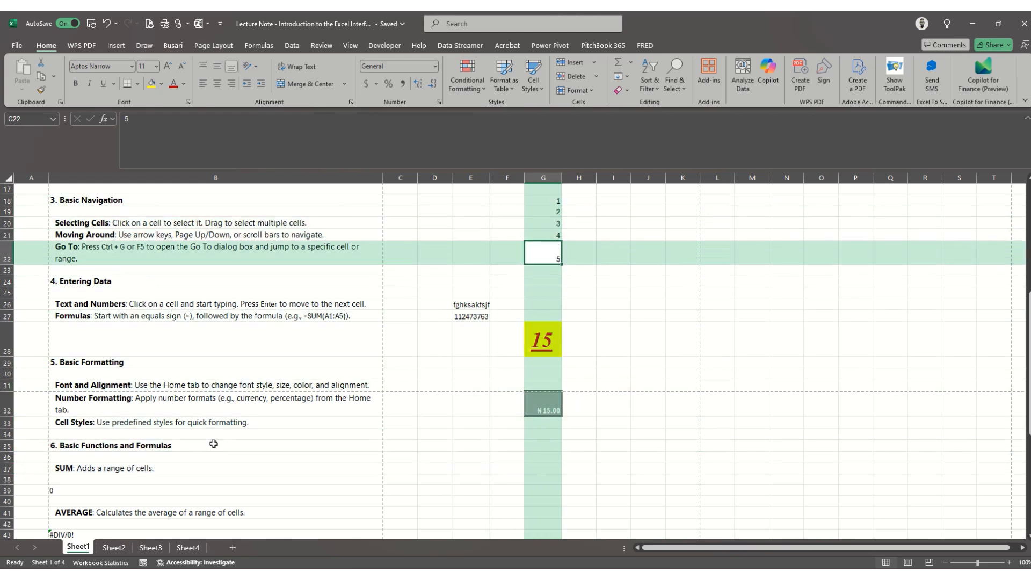
pyautogui.press('Down')
pyautogui.press('Down')
pyautogui.press('Down')
pyautogui.press('Down')
pyautogui.press('Down')
pyautogui.press('Down')
pyautogui.press('Down')
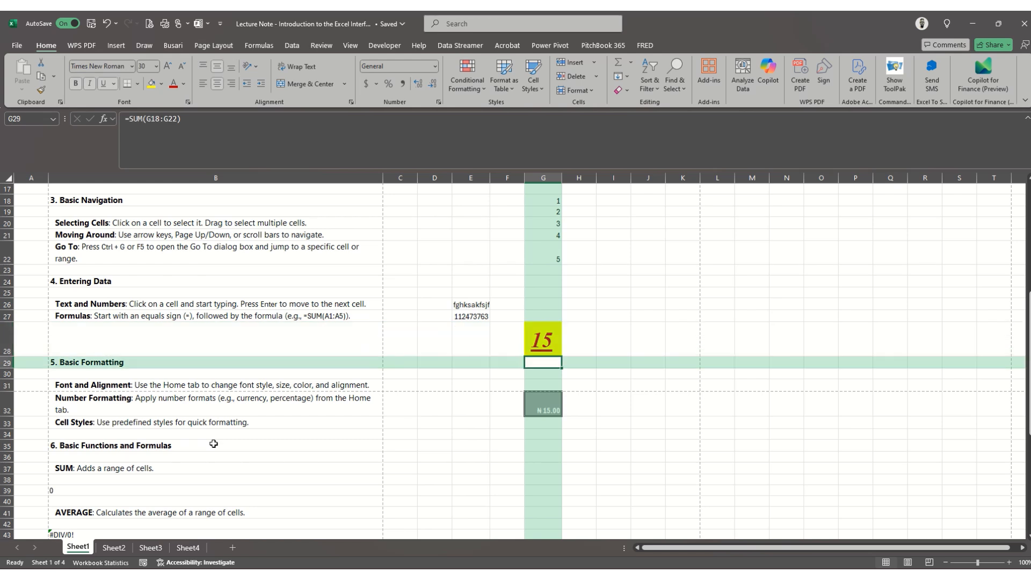
# - Examine the example formula in B39 under the SUM note
pyautogui.press('Down')
pyautogui.press('Down')
pyautogui.press('Down')
pyautogui.press('Down')
pyautogui.press('Down')
pyautogui.press('Down')
pyautogui.press('Down')
pyautogui.press('Down')
pyautogui.press('Down')
pyautogui.press('Left')
pyautogui.press('Left')
pyautogui.press('Left')
pyautogui.press('Left')
pyautogui.press('Left')
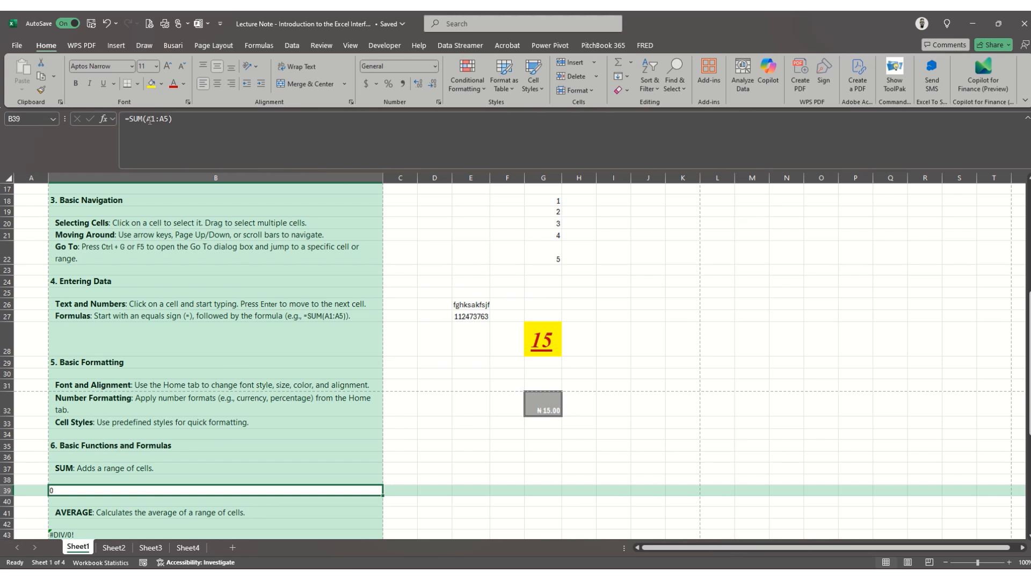
# - Change the start of the SUM range in B39 to G18, the first sample number
pyautogui.click(550, 200)
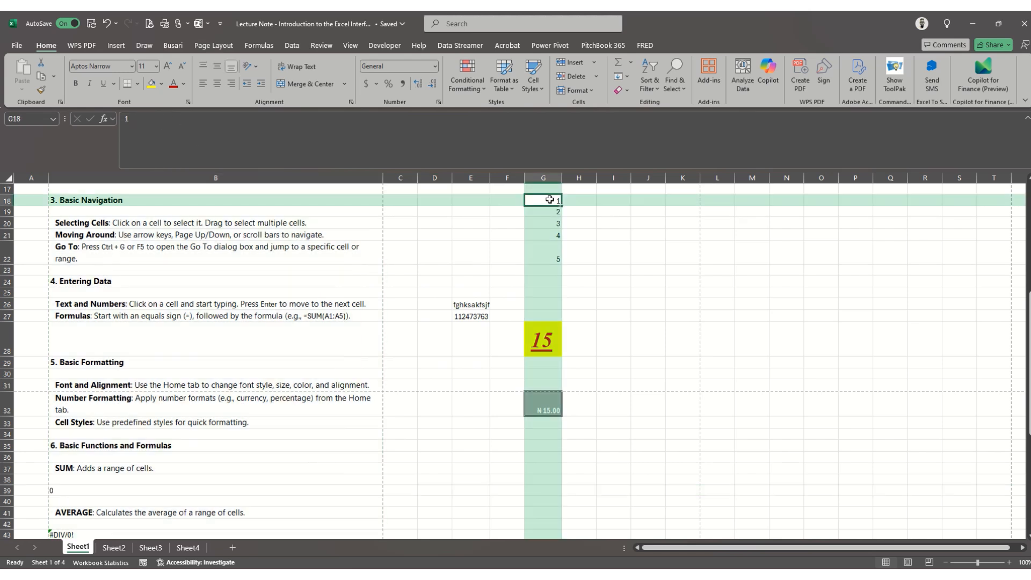
pyautogui.click(54, 490)
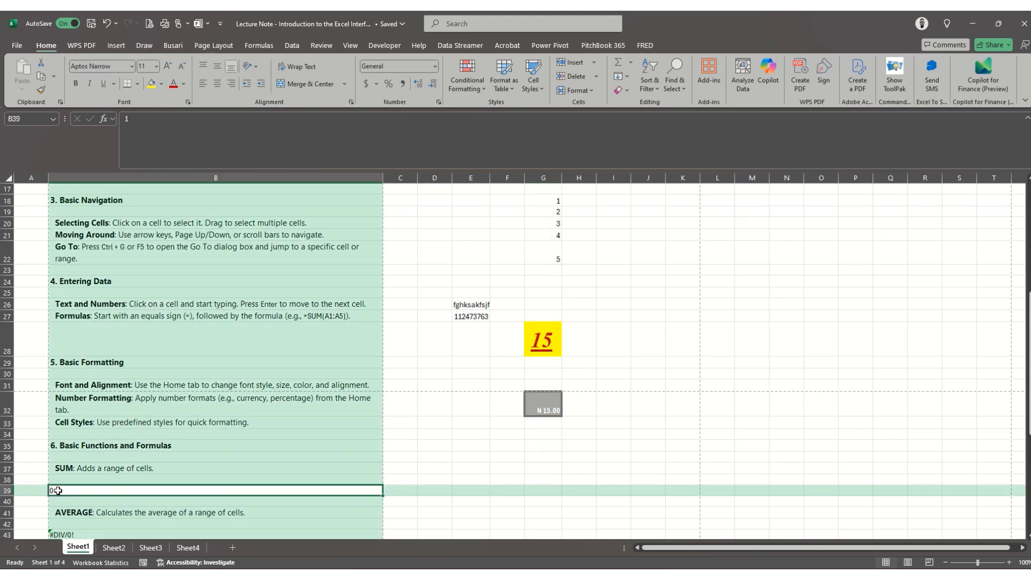
pyautogui.click(151, 120)
pyautogui.press('BackSpace')
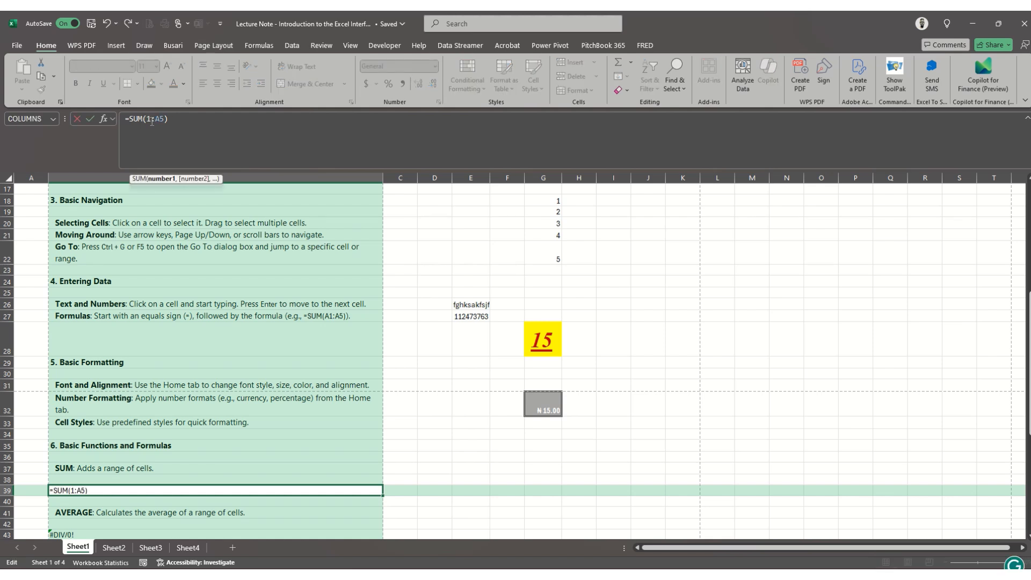
pyautogui.write('8')
pyautogui.press('BackSpace')
pyautogui.write('g18')
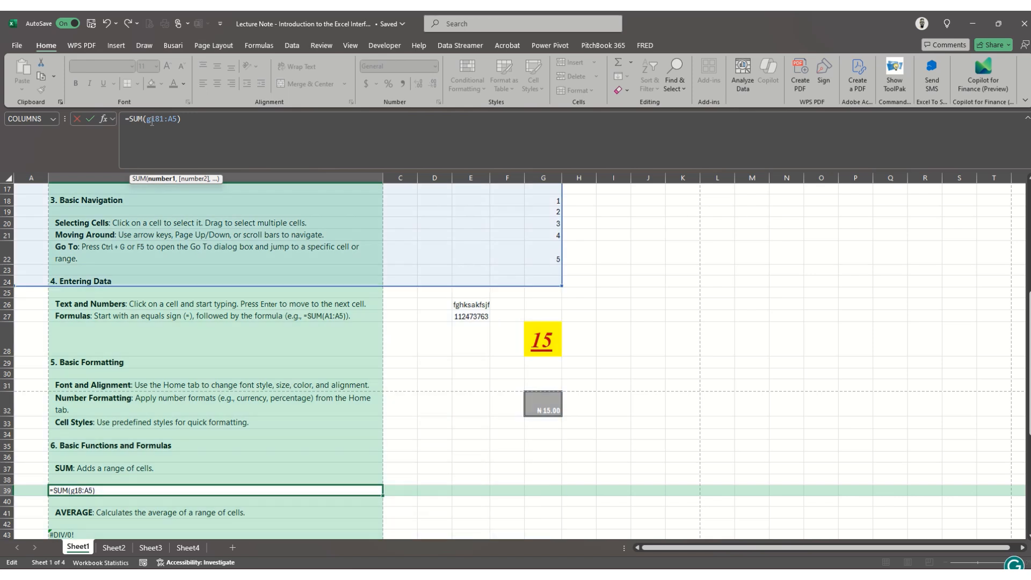
pyautogui.press('Delete')
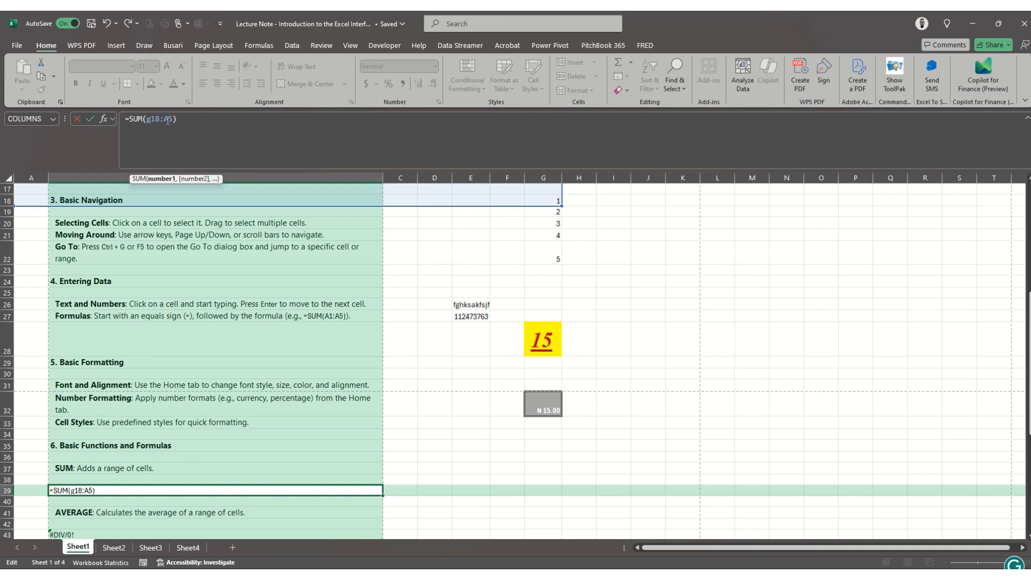
# - Set the end of the SUM range in B39 to G22 and enter the formula
pyautogui.press('BackSpace')
pyautogui.write('f22')
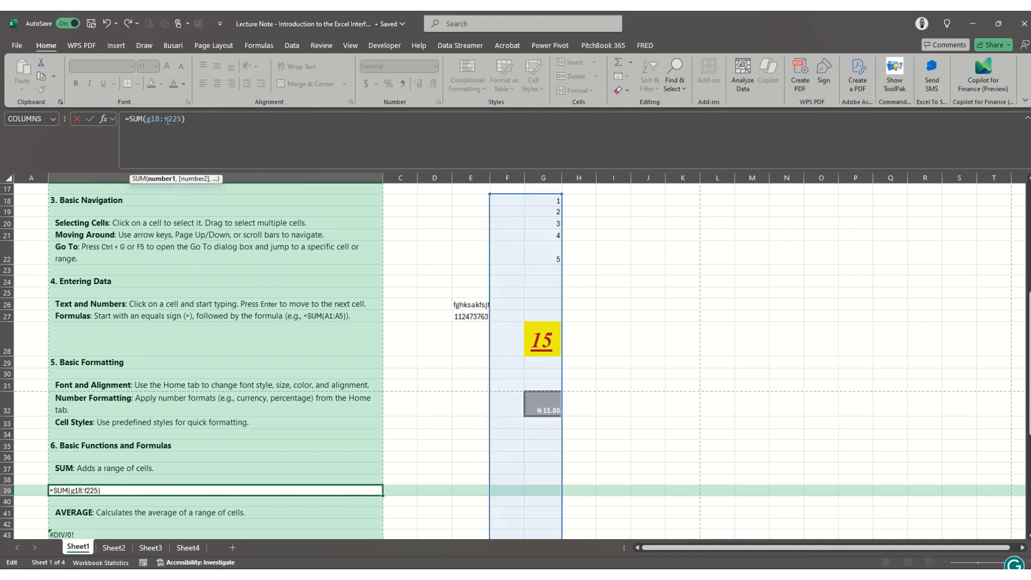
pyautogui.press('Delete')
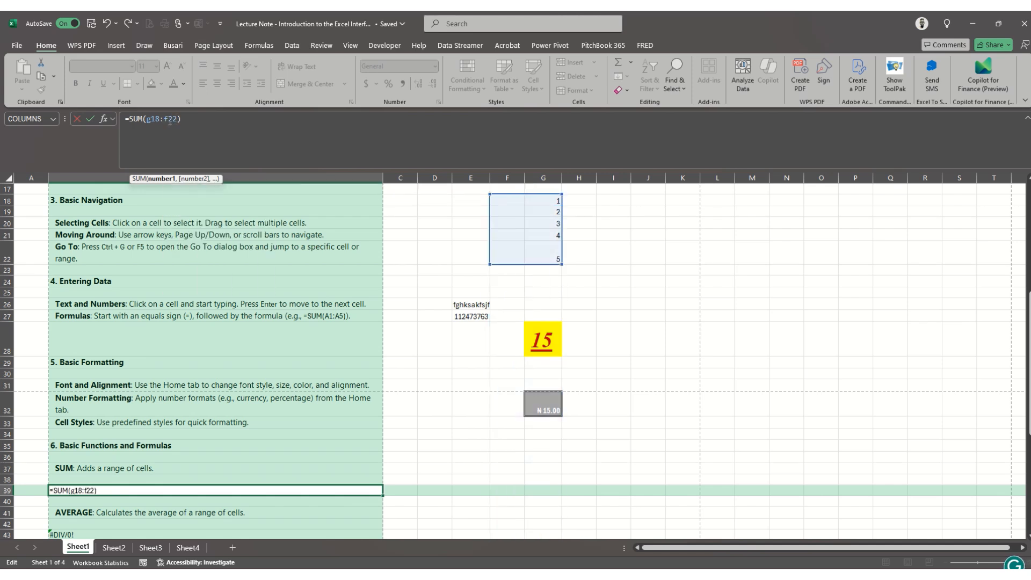
pyautogui.click(170, 122)
pyautogui.press('BackSpace')
pyautogui.write('g')
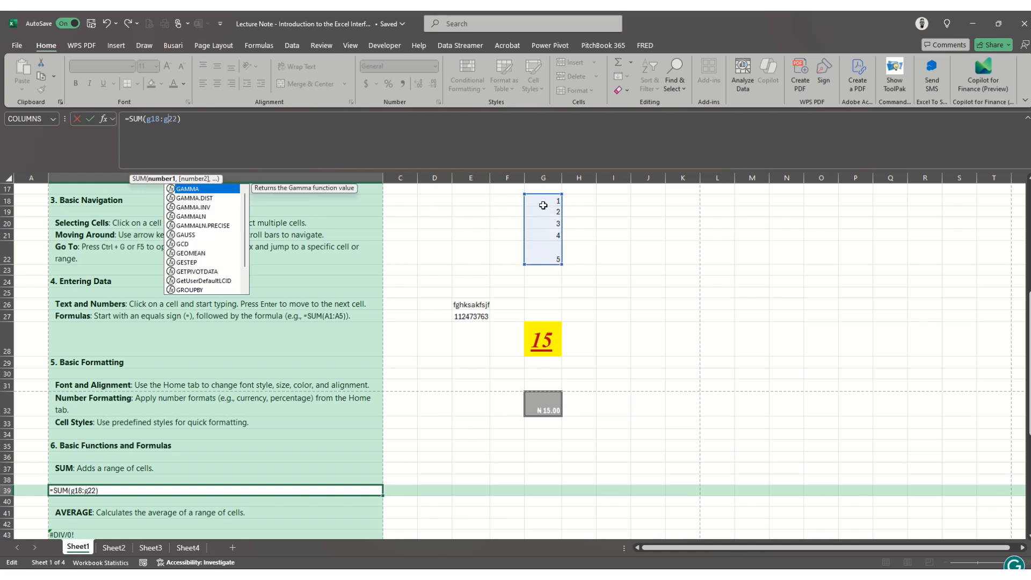
pyautogui.click(370, 129)
pyautogui.press('Return')
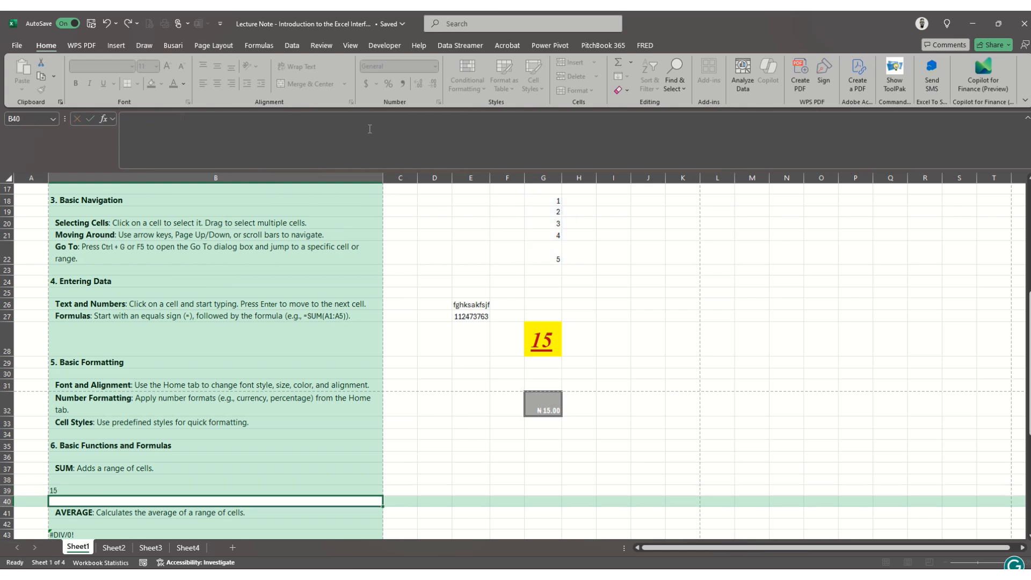
pyautogui.press('Up')
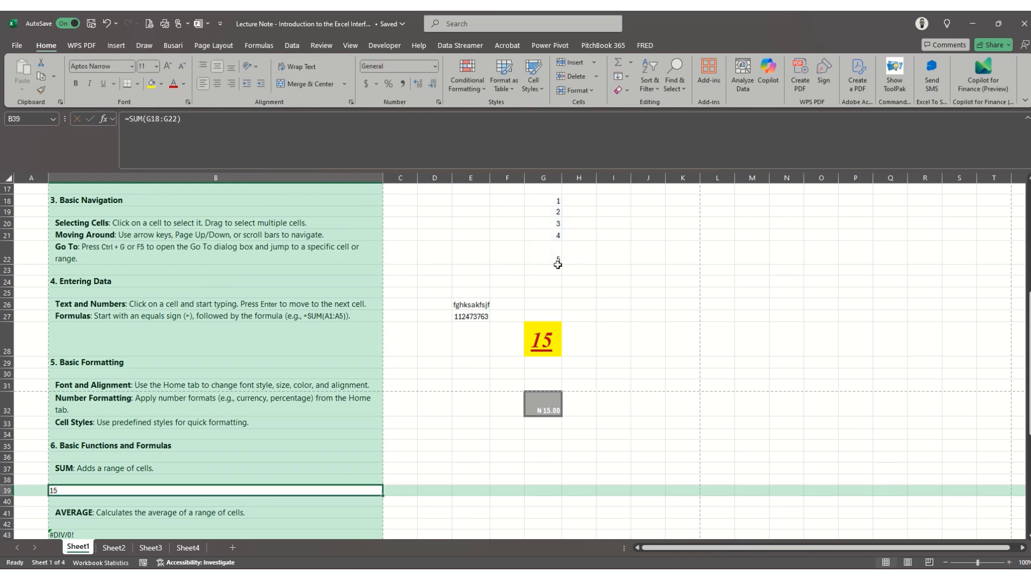
# - Review the formatted total in G28 and the example formula in B43 under the AVERAGE note
pyautogui.click(544, 340)
pyautogui.press('Down')
pyautogui.press('Down')
pyautogui.press('Down')
pyautogui.press('Down')
pyautogui.press('Down')
pyautogui.press('Down')
pyautogui.press('Down')
pyautogui.press('Down')
pyautogui.press('Down')
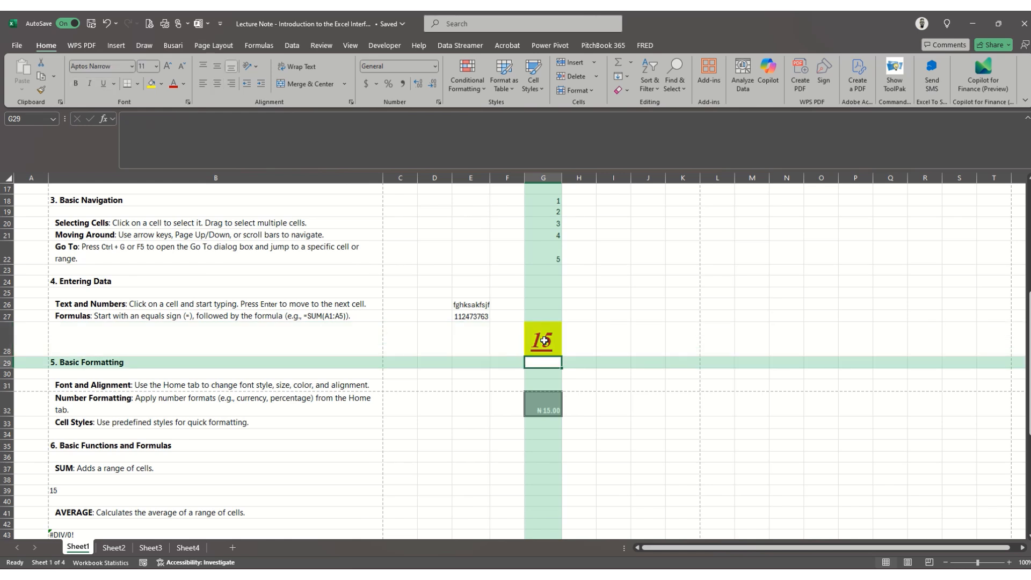
pyautogui.press('Down')
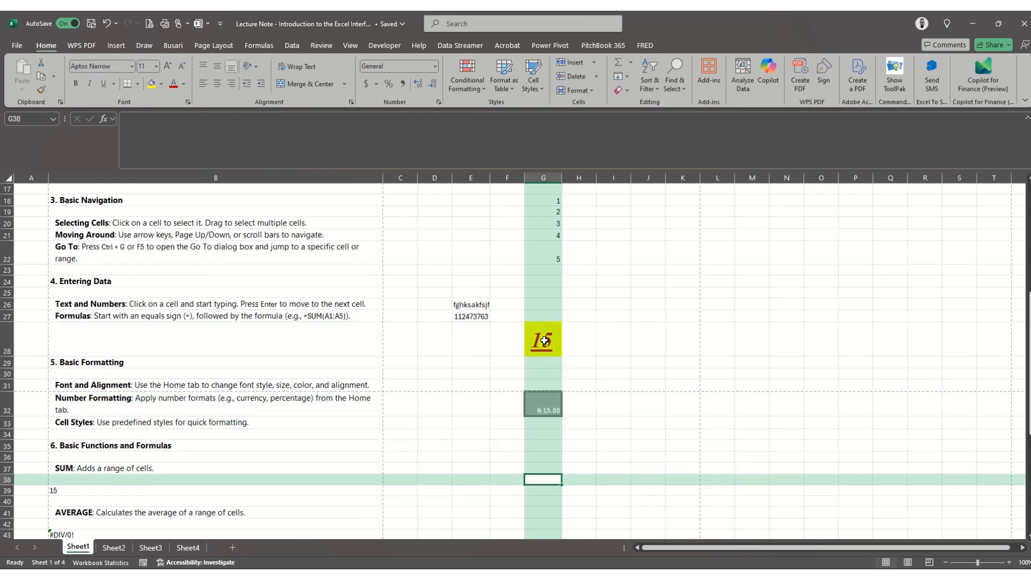
pyautogui.press('Down')
pyautogui.press('Down')
pyautogui.press('Down')
pyautogui.press('Down')
pyautogui.press('Down')
pyautogui.press('Down')
pyautogui.press('Down')
pyautogui.press('Down')
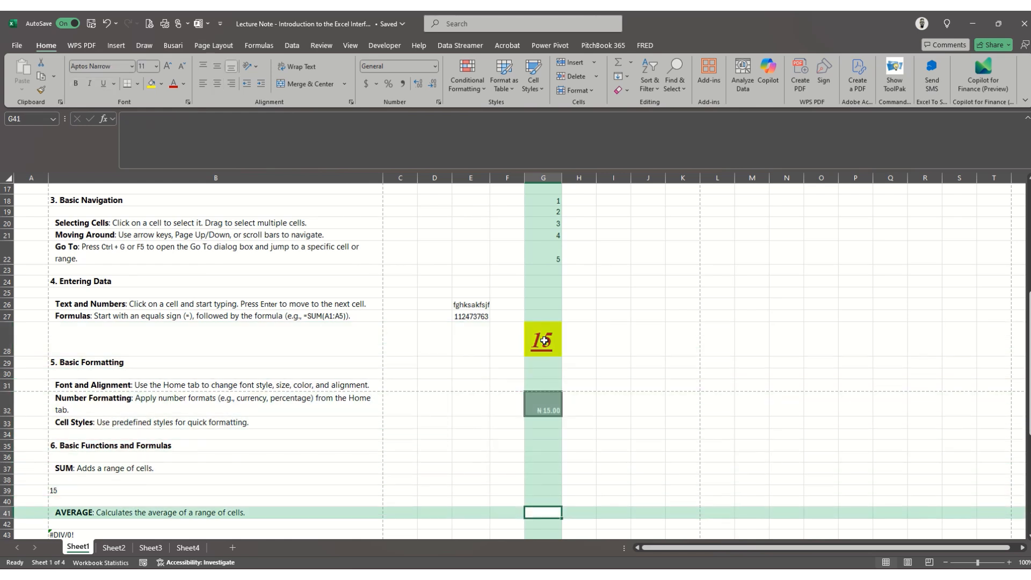
pyautogui.press('Up')
pyautogui.press('Up')
pyautogui.press('Up')
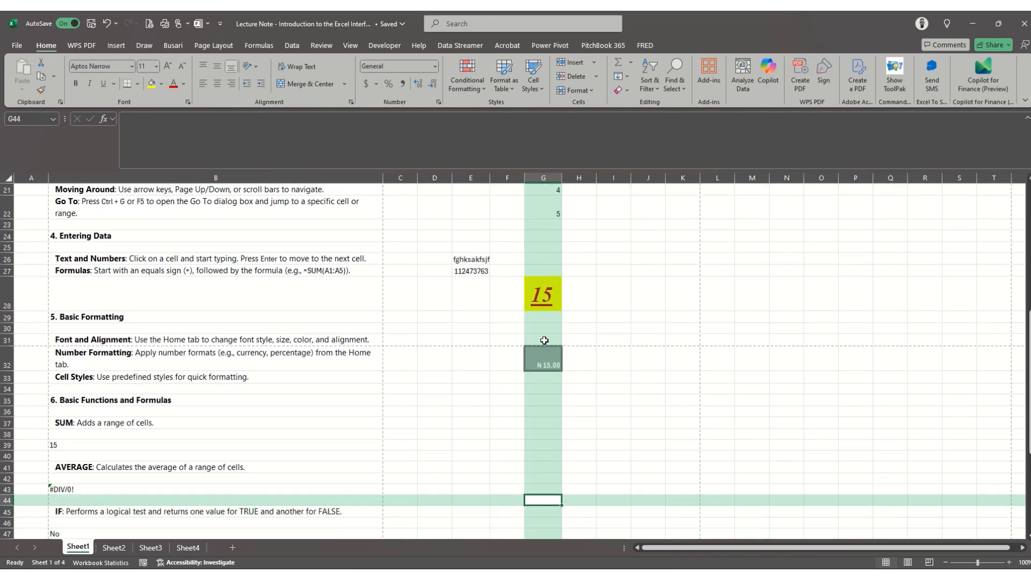
pyautogui.press('Left')
pyautogui.press('Left')
pyautogui.press('Left')
pyautogui.press('Left')
pyautogui.press('Left')
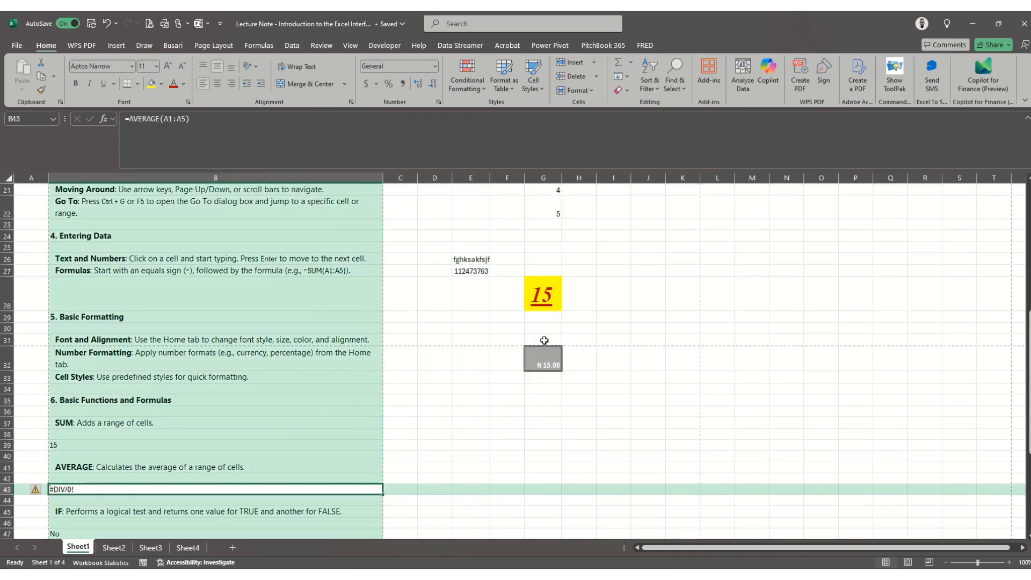
# - Change the AVERAGE formula in B43 to cover the range G18:G22
pyautogui.click(167, 123)
pyautogui.press('BackSpace')
pyautogui.write('g18')
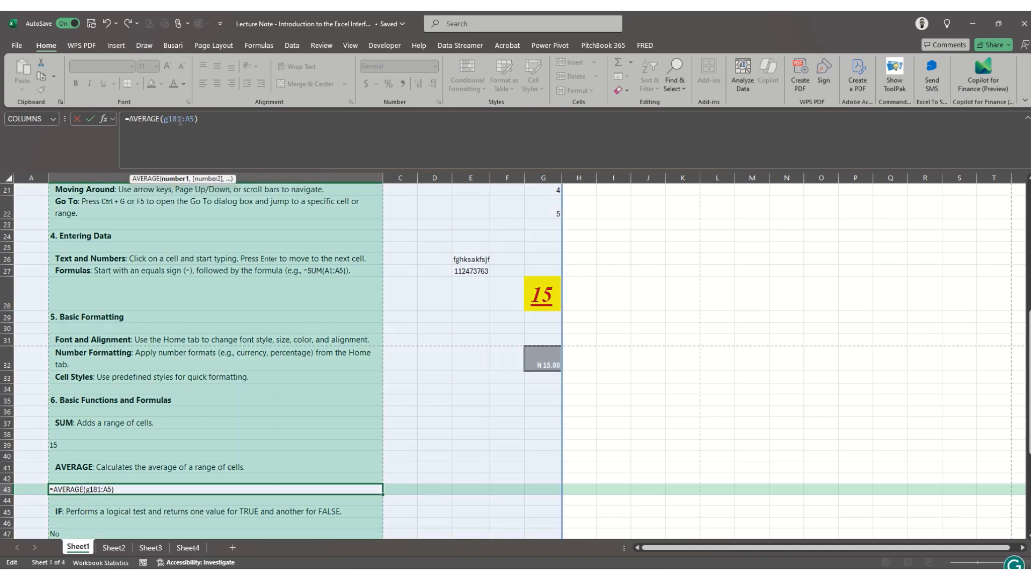
pyautogui.press('Delete')
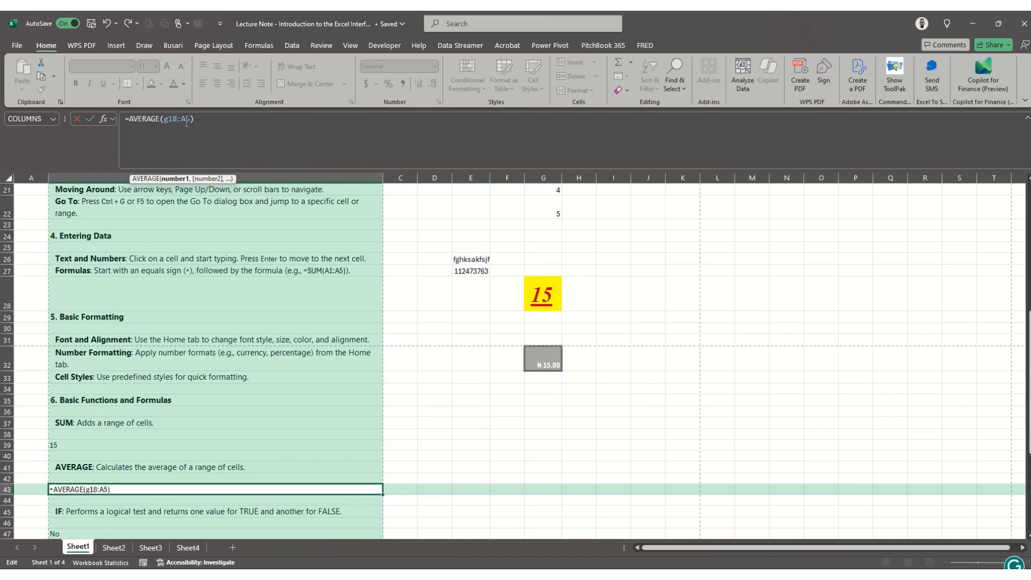
pyautogui.click(187, 122)
pyautogui.press('BackSpace')
pyautogui.write('g22')
pyautogui.press('Delete')
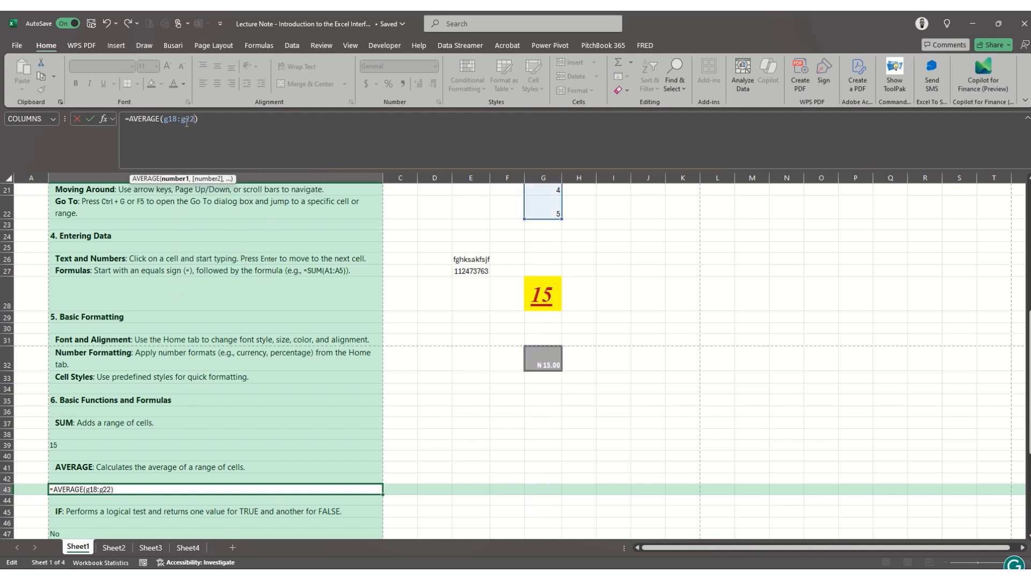
pyautogui.press('Return')
pyautogui.press('Up')
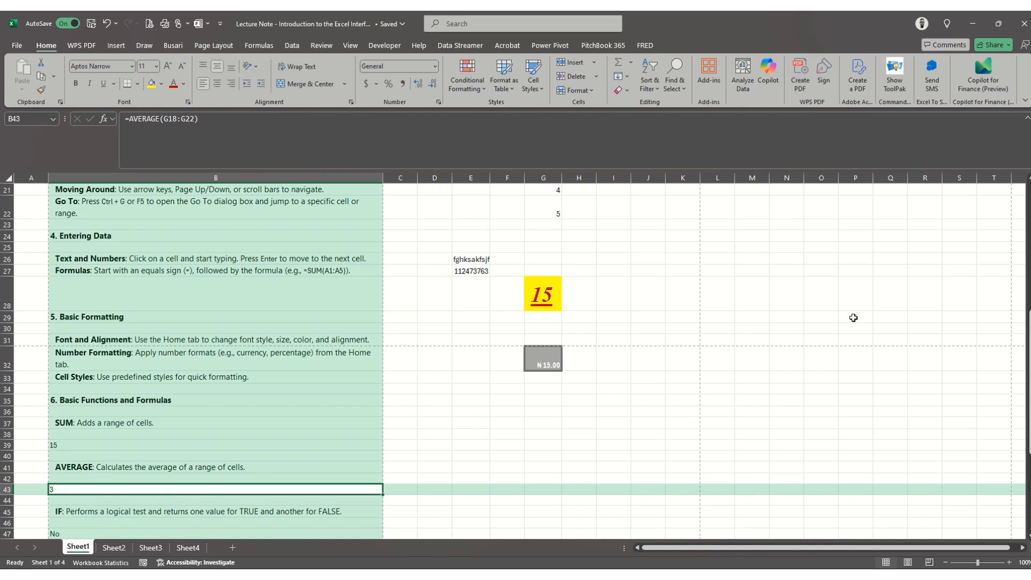
# - Look through the notes down to Help and Support and return to the IF note in B45
pyautogui.press('Down')
pyautogui.press('Down')
pyautogui.press('Down')
pyautogui.press('Down')
pyautogui.press('Down')
pyautogui.press('Down')
pyautogui.press('Down')
pyautogui.press('Down')
pyautogui.press('Down')
pyautogui.press('Down')
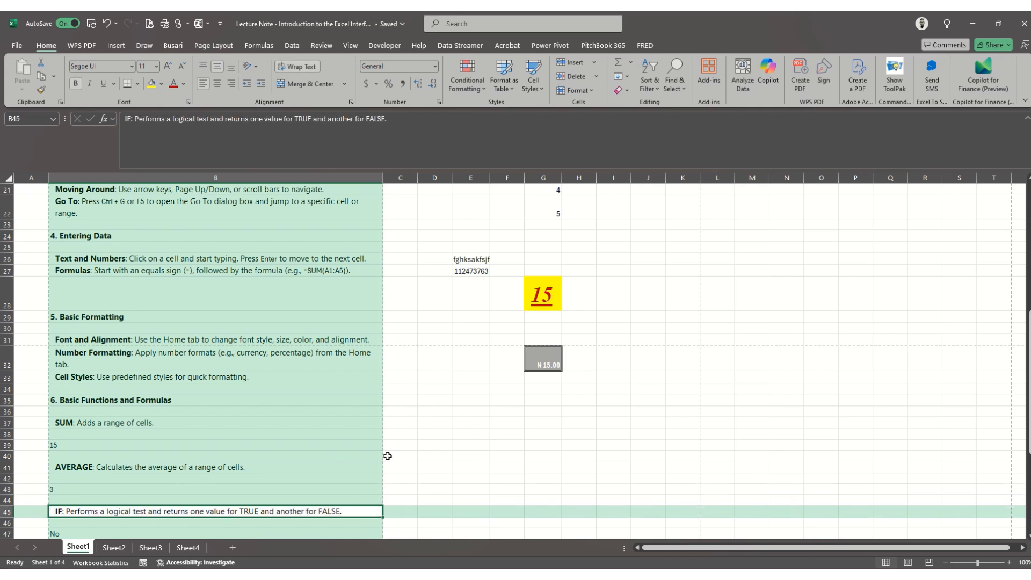
pyautogui.press('Down')
pyautogui.press('Down')
pyautogui.press('Down')
pyautogui.press('Down')
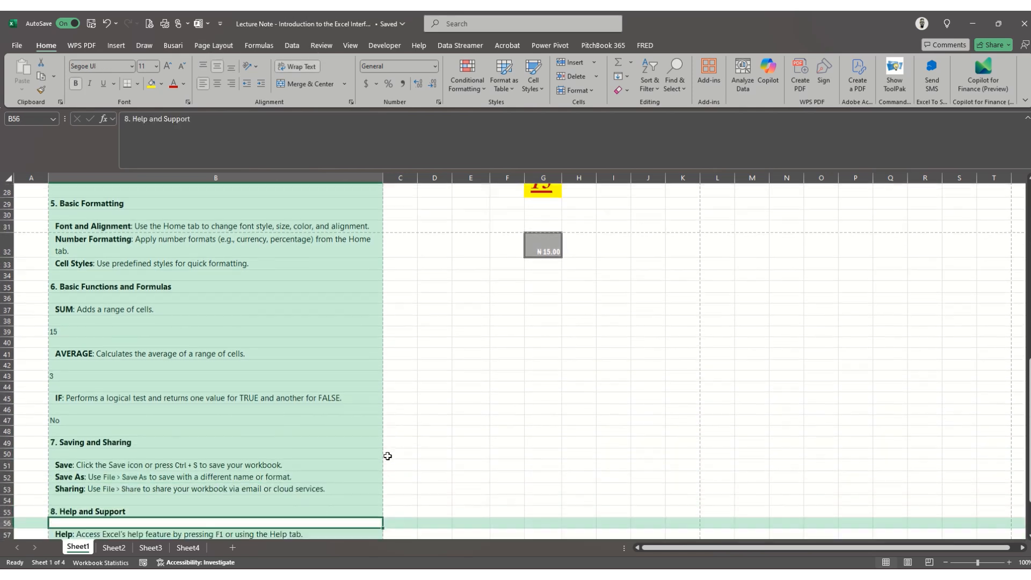
pyautogui.press('Up')
pyautogui.press('Up')
pyautogui.press('Up')
pyautogui.press('Up')
pyautogui.press('Up')
pyautogui.press('Up')
pyautogui.press('Up')
pyautogui.press('Up')
pyautogui.press('Up')
pyautogui.press('Up')
pyautogui.press('Up')
pyautogui.press('Up')
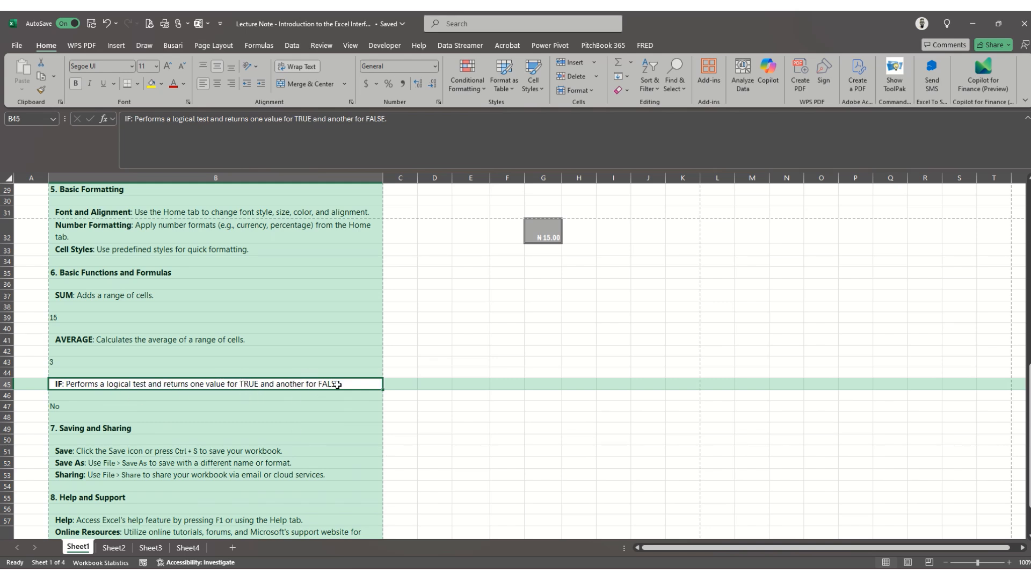
# - Change the IF formula in B47 so that its logical test checks G18>10
pyautogui.click(65, 409)
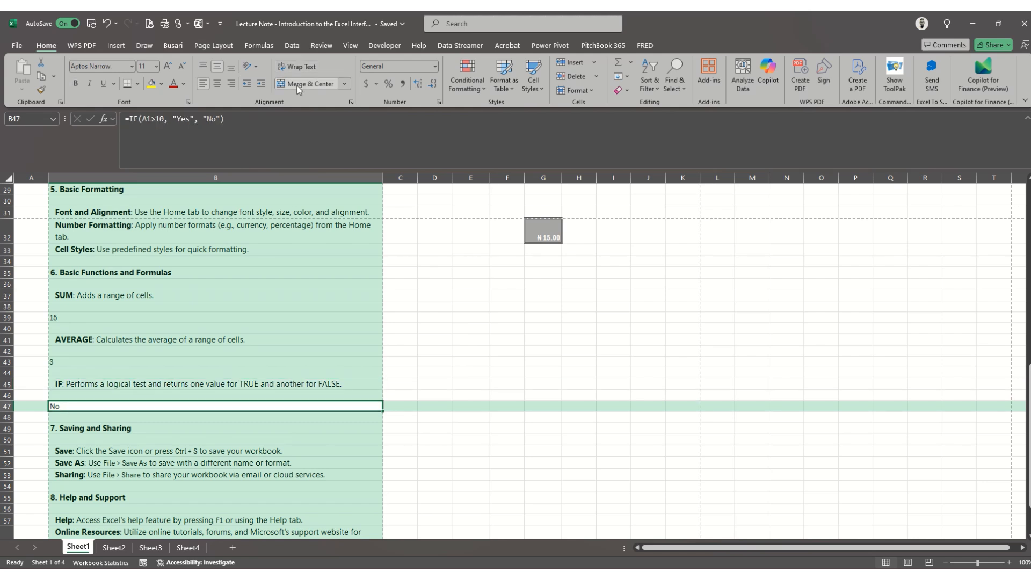
pyautogui.click(273, 122)
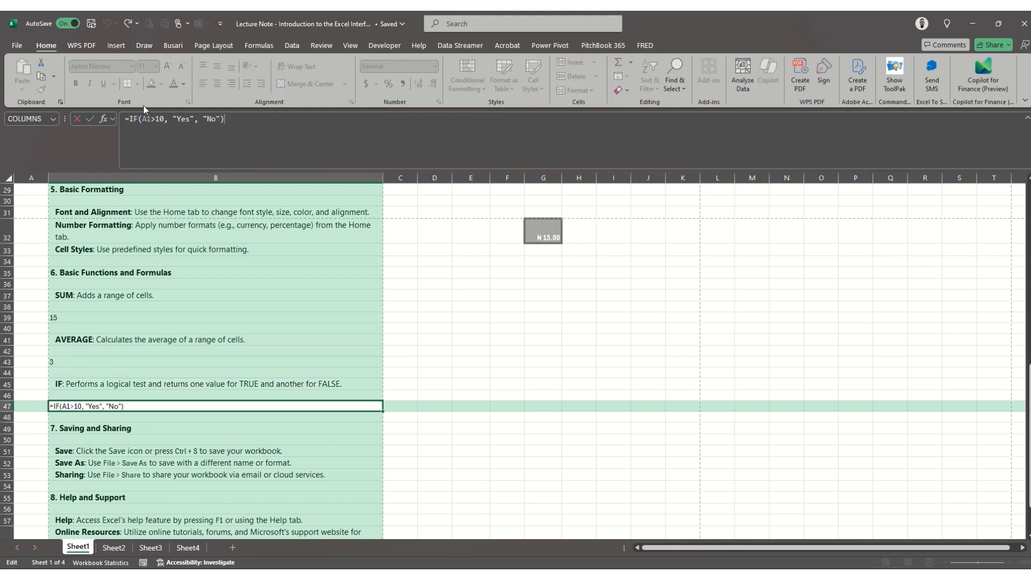
pyautogui.click(151, 118)
pyautogui.press('BackSpace')
pyautogui.press('BackSpace')
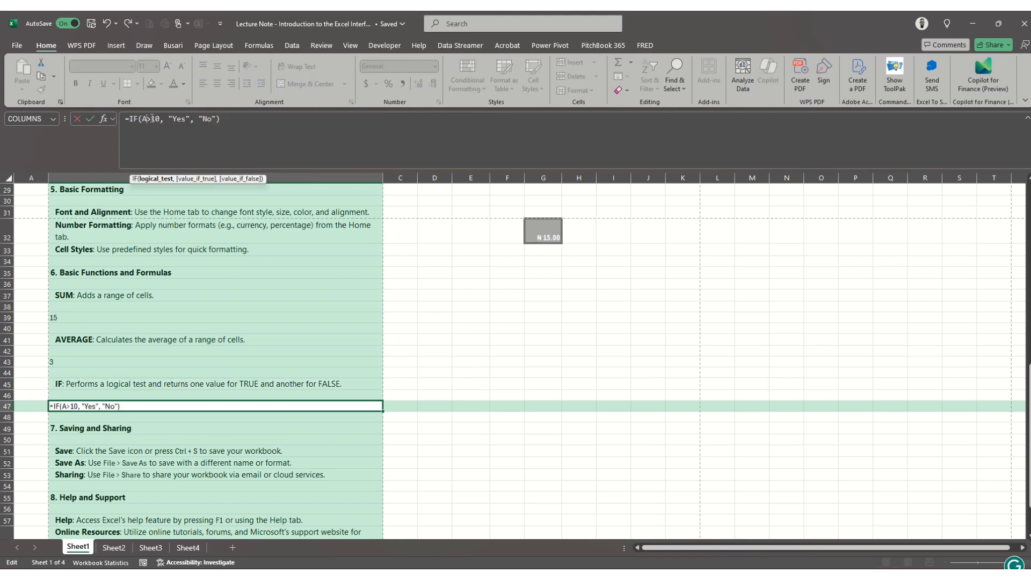
pyautogui.write('g18')
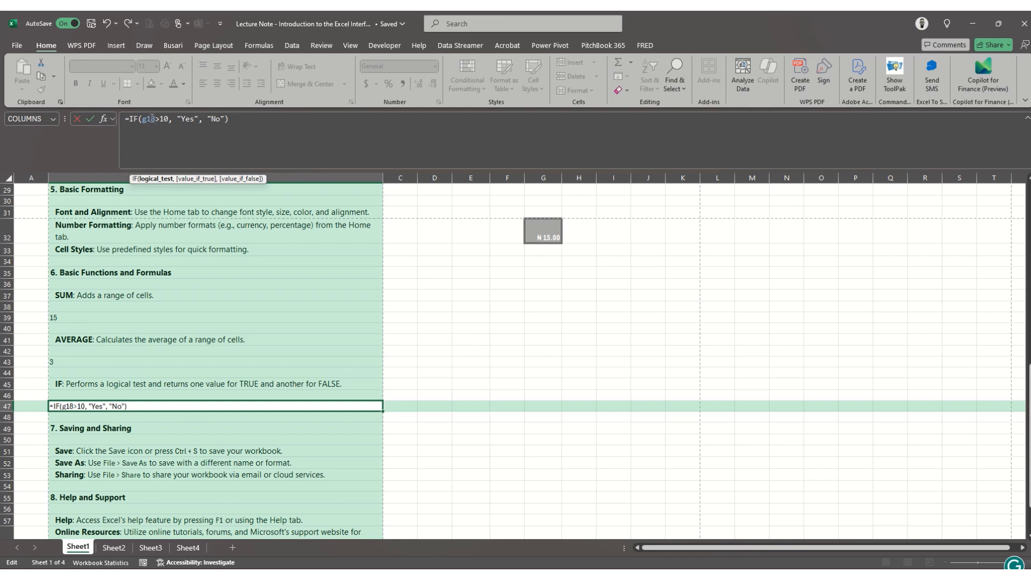
pyautogui.press('Return')
# - Change the comparison in the IF formula in B47 to G18<10
pyautogui.press('Up')
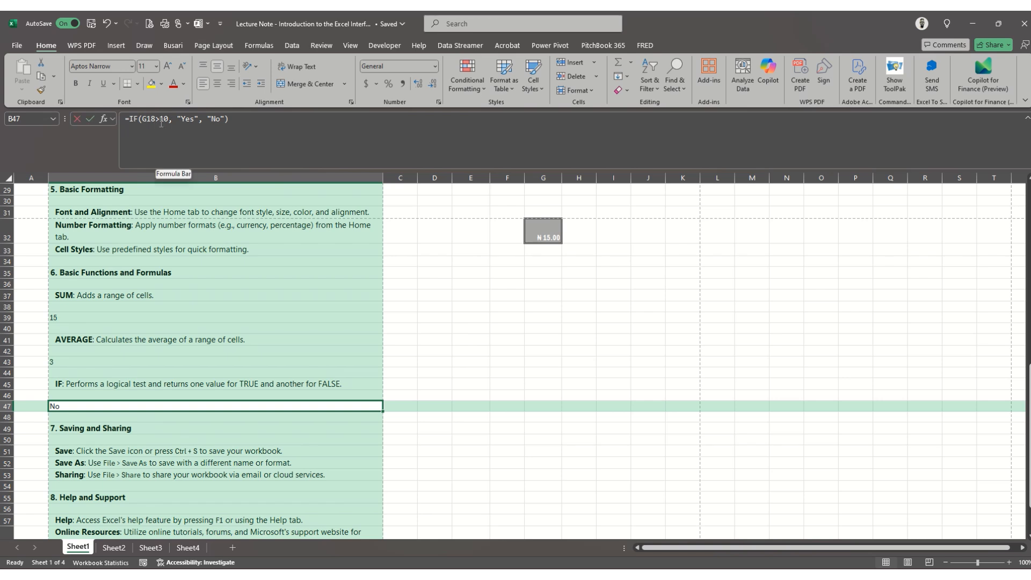
pyautogui.click(161, 123)
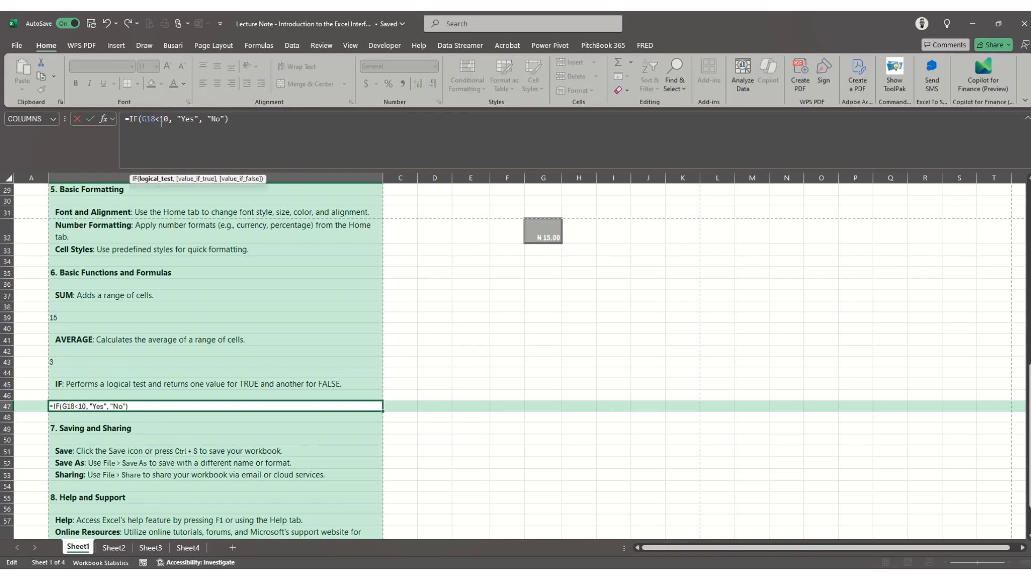
pyautogui.press('Return')
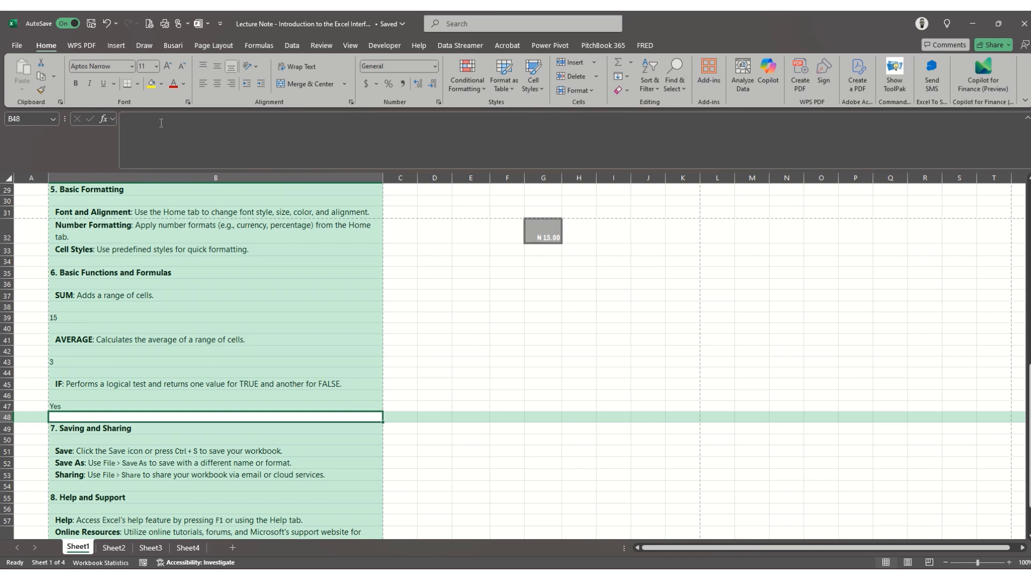
# - Examine the Saving and Sharing section, starting with the Save note in B51
pyautogui.press('Down')
pyautogui.press('Down')
pyautogui.press('Down')
pyautogui.press('Down')
pyautogui.press('Down')
pyautogui.press('Down')
pyautogui.press('Down')
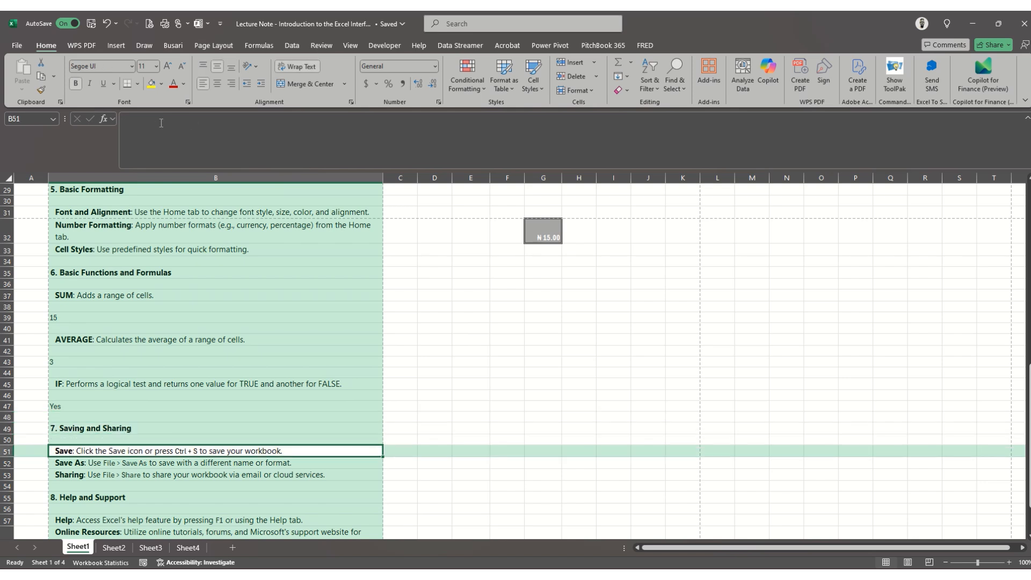
# - Look through the rest of the notes past the closing paragraph and return to the Saving and Sharing heading in B49
pyautogui.press('Down')
pyautogui.press('Down')
pyautogui.press('Down')
pyautogui.press('Down')
pyautogui.press('Down')
pyautogui.press('Down')
pyautogui.press('Down')
pyautogui.press('Down')
pyautogui.press('Down')
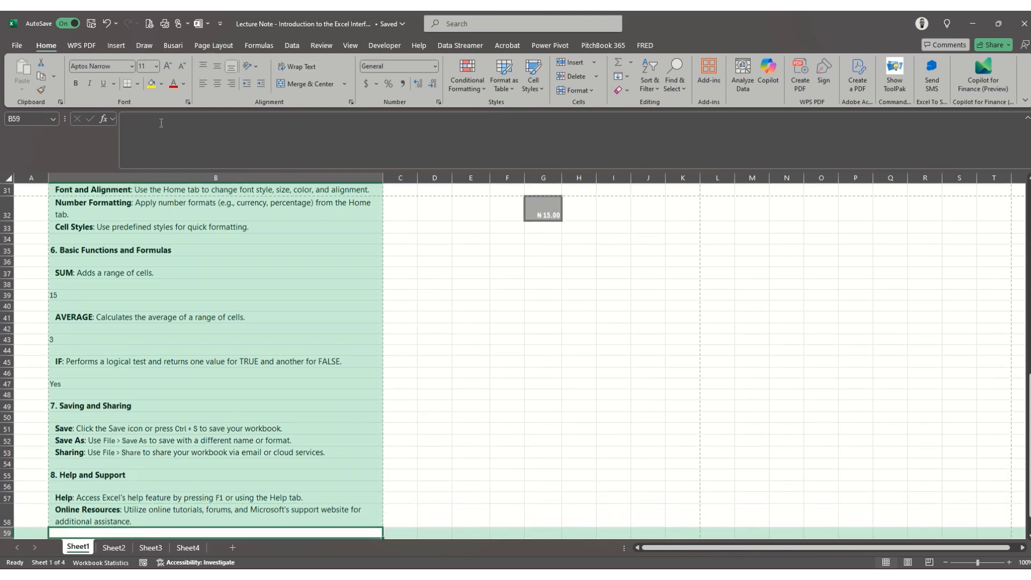
pyautogui.press('Down')
pyautogui.press('Down')
pyautogui.press('Down')
pyautogui.press('Down')
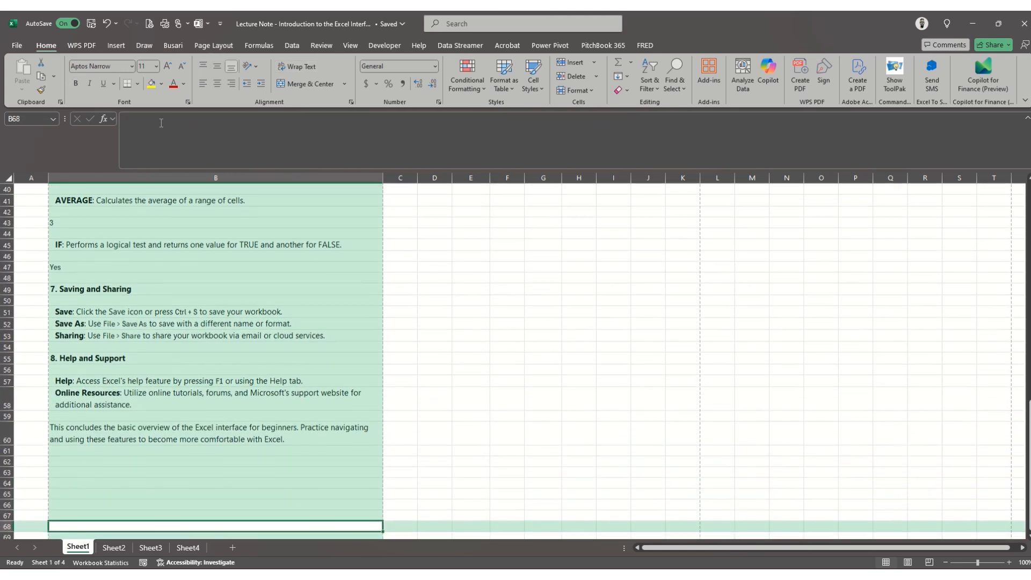
pyautogui.press('Up')
pyautogui.press('Up')
pyautogui.press('Up')
pyautogui.press('Up')
pyautogui.press('Up')
pyautogui.press('Up')
pyautogui.press('Up')
pyautogui.press('Up')
pyautogui.press('Up')
pyautogui.press('Up')
pyautogui.press('Up')
pyautogui.press('Up')
pyautogui.press('Up')
pyautogui.press('Up')
pyautogui.press('Up')
pyautogui.press('Up')
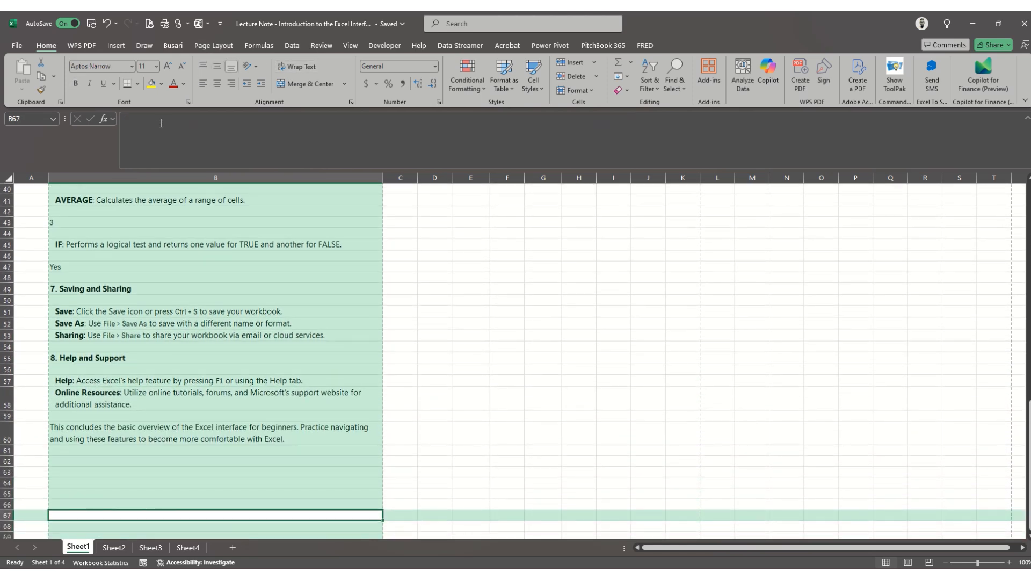
pyautogui.press('Up')
pyautogui.press('Up')
pyautogui.press('Up')
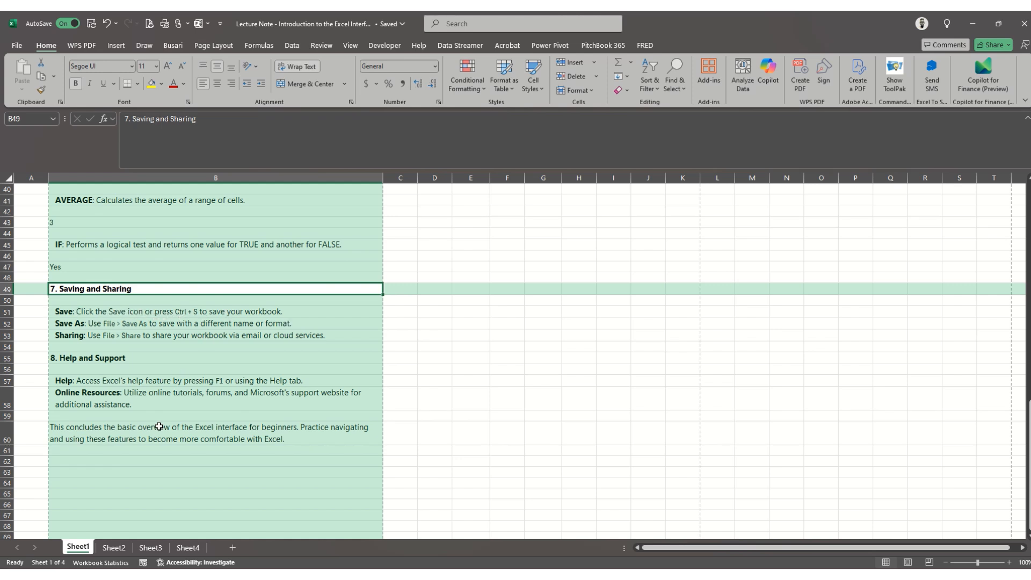
# - Check the workbook's file name and storage location, and save the workbook
pyautogui.click(406, 24)
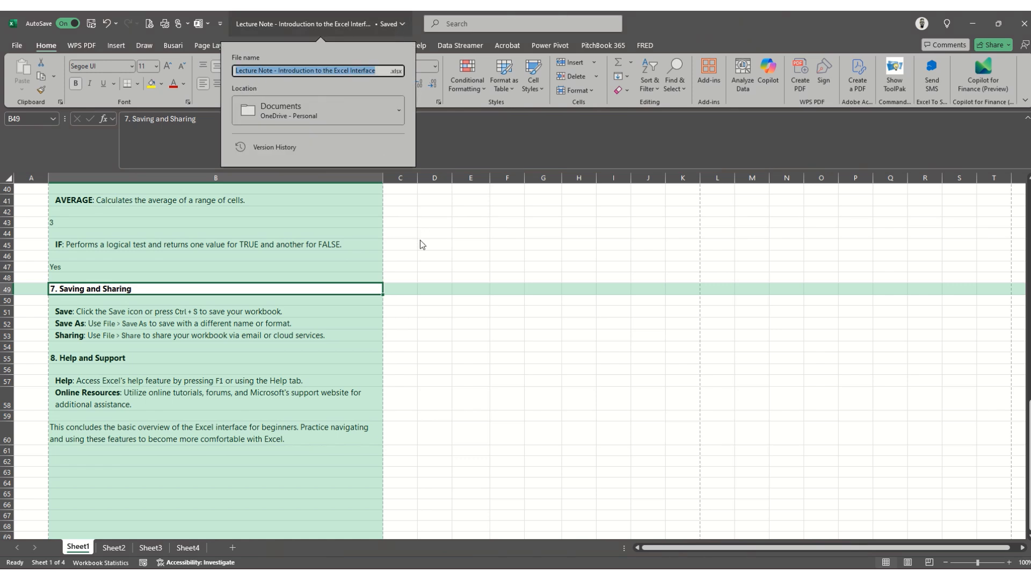
pyautogui.click(164, 291)
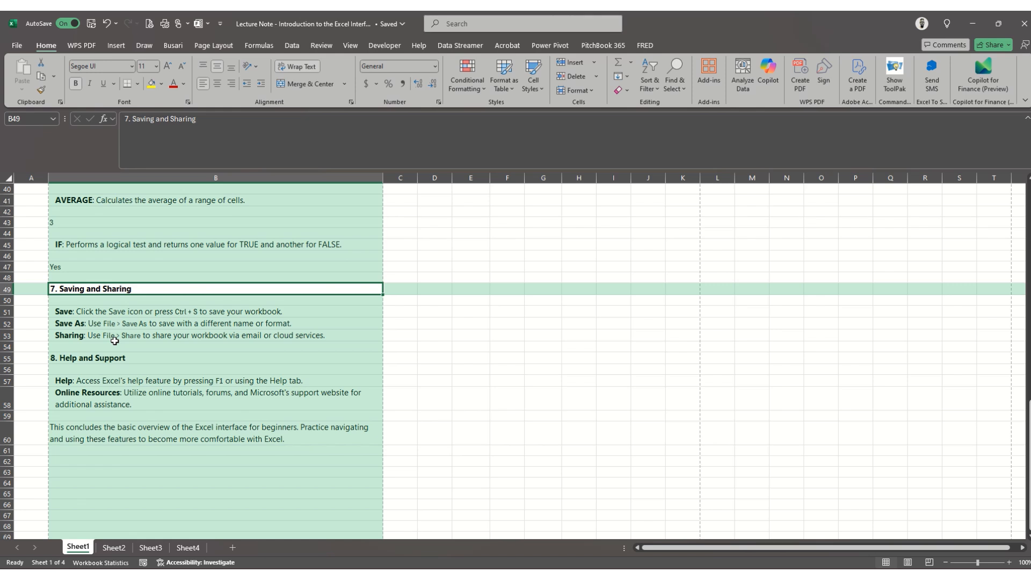
pyautogui.hotkey('ctrl', 's')
# - Examine the options for saving the workbook as an Adobe PDF and for saving a copy, and return to the sheet
pyautogui.click(15, 46)
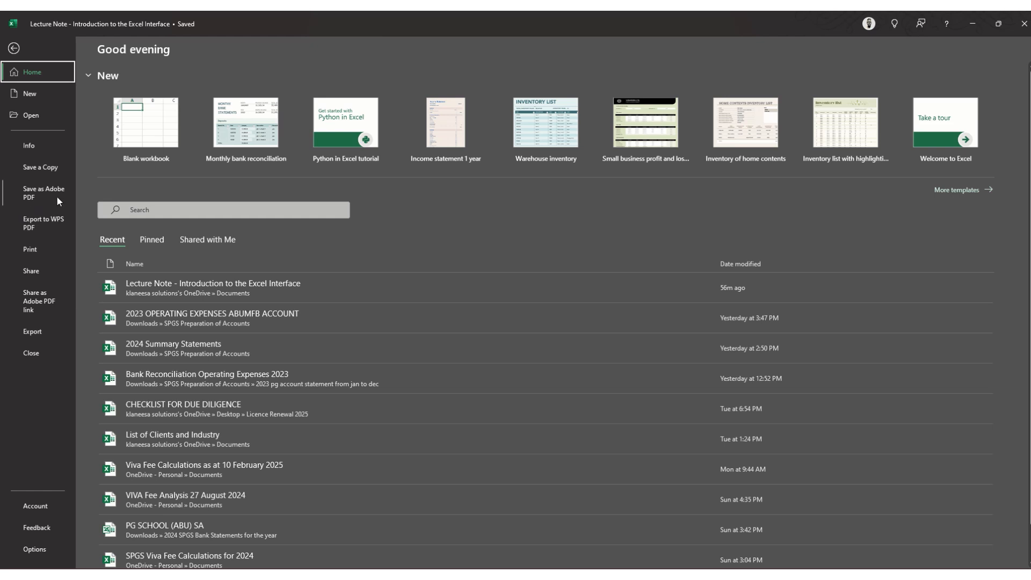
pyautogui.click(32, 198)
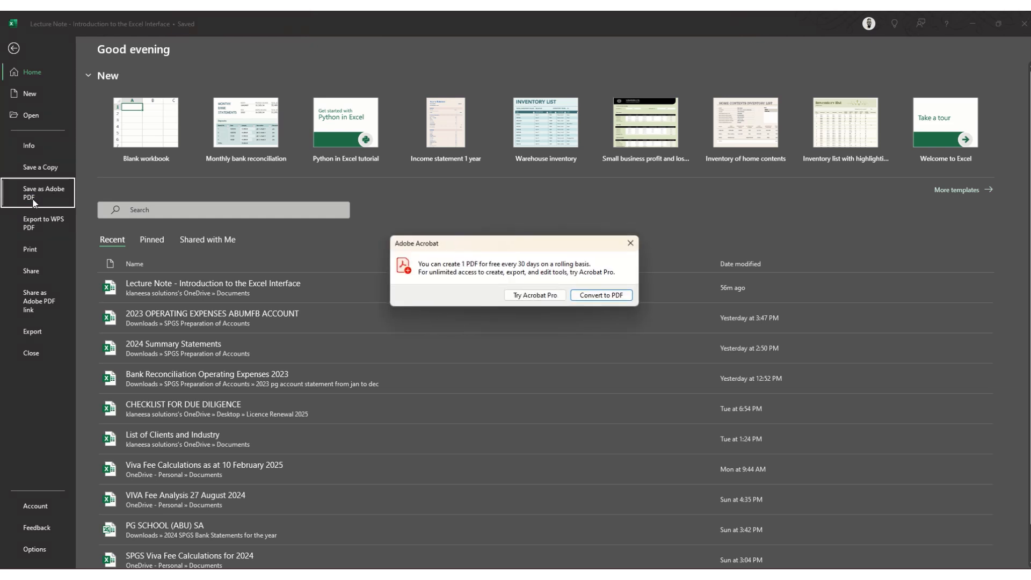
pyautogui.click(629, 244)
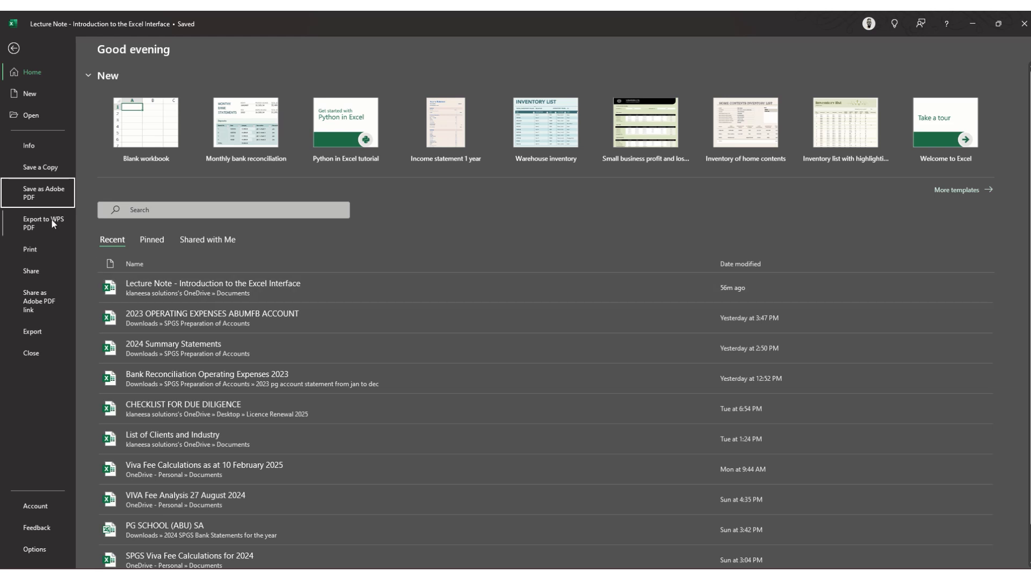
pyautogui.click(33, 167)
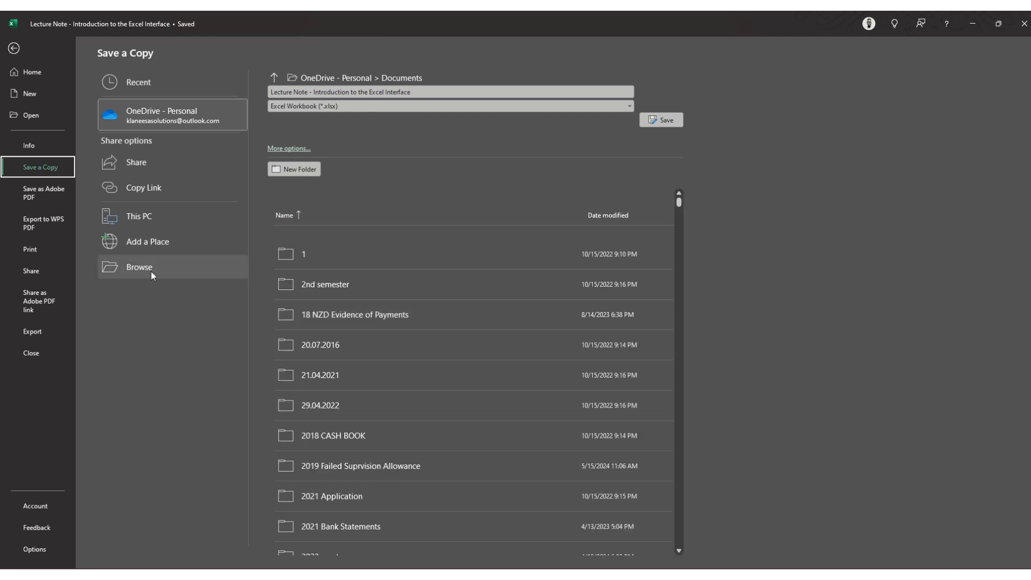
pyautogui.press('Escape')
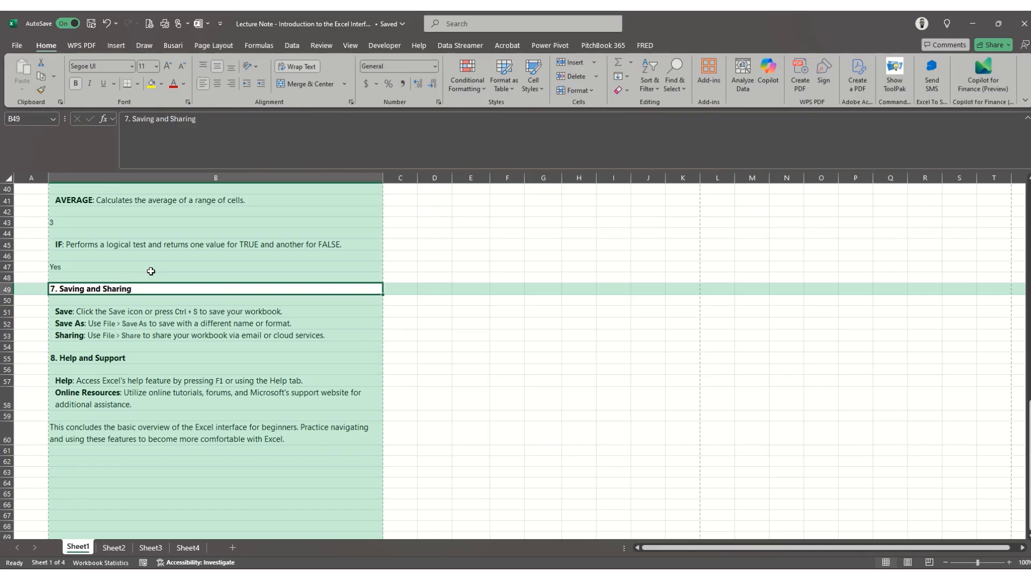
# - Select the Sharing note in B53 and examine the Share and Export options, including Create PDF/XPS Document
pyautogui.click(88, 337)
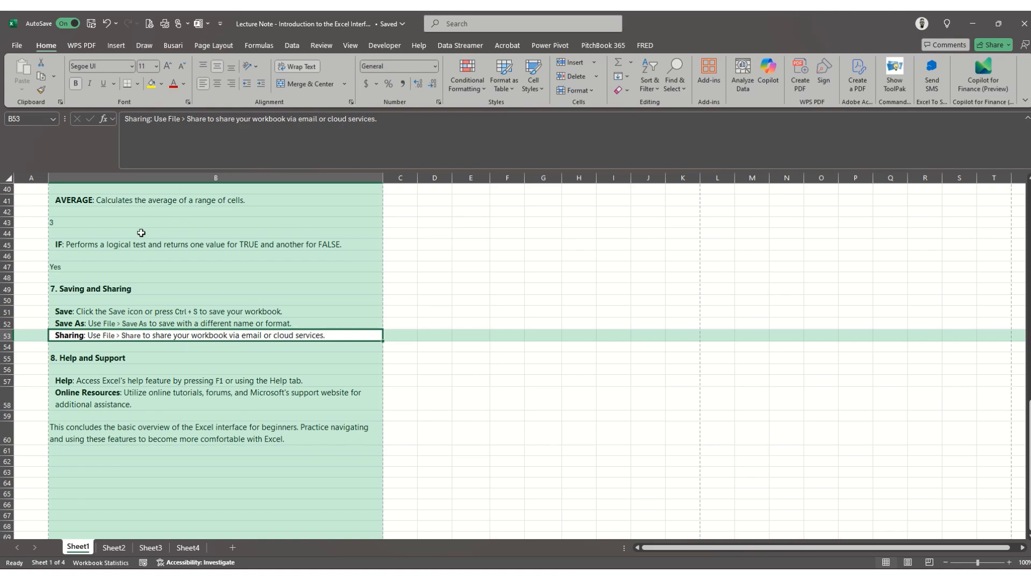
pyautogui.click(18, 47)
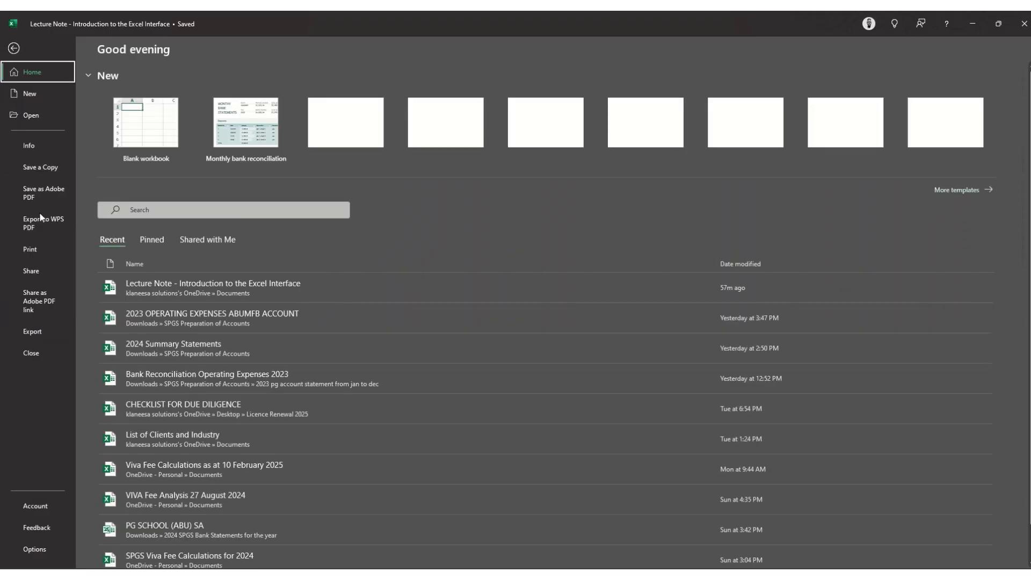
pyautogui.click(35, 278)
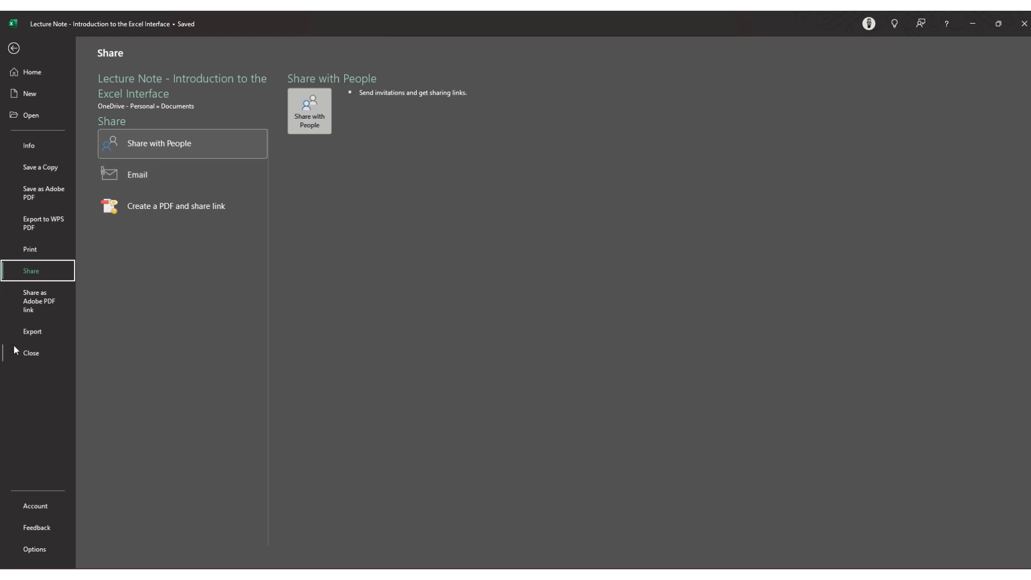
pyautogui.click(30, 329)
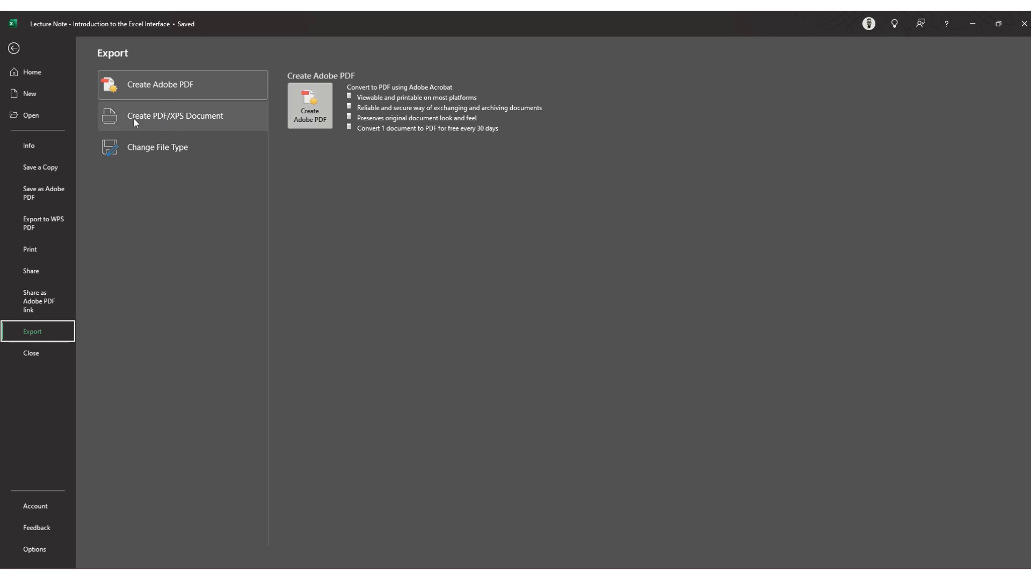
pyautogui.click(156, 118)
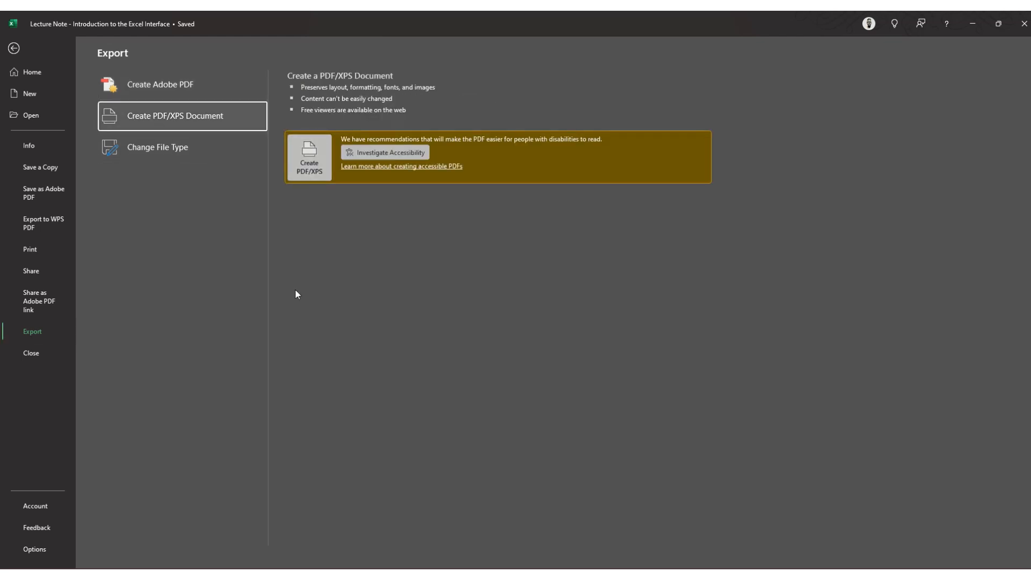
pyautogui.press('Escape')
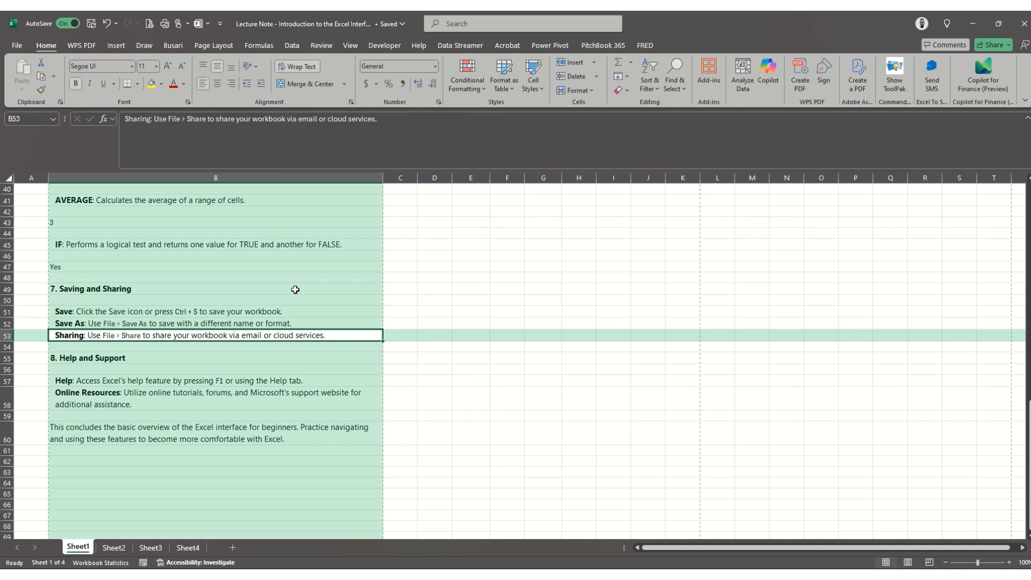
# - Go to the Help note in B57 and examine the Help commands and the suggested actions of the search feature
pyautogui.press('Down')
pyautogui.press('Down')
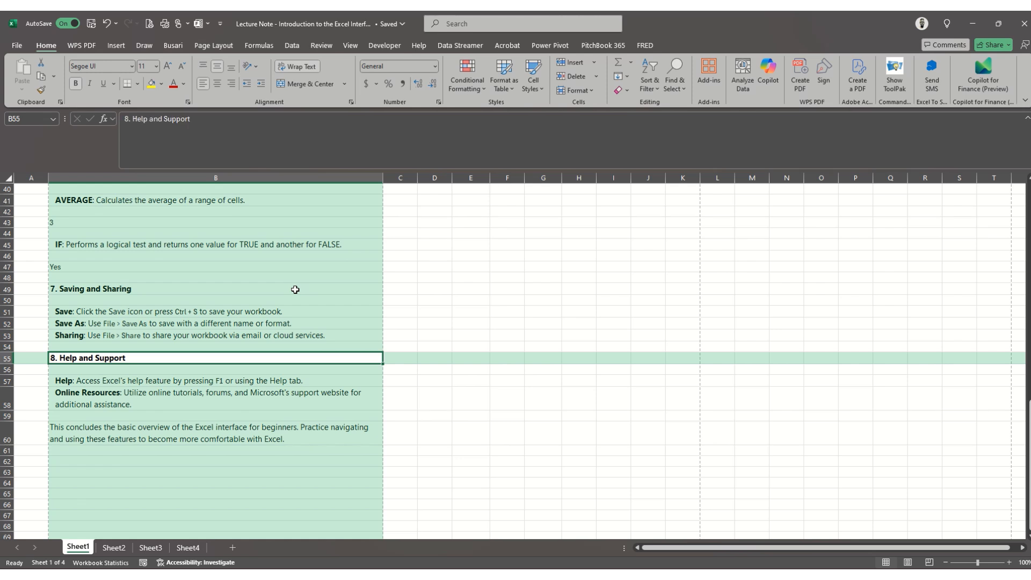
pyautogui.press('Down')
pyautogui.press('Down')
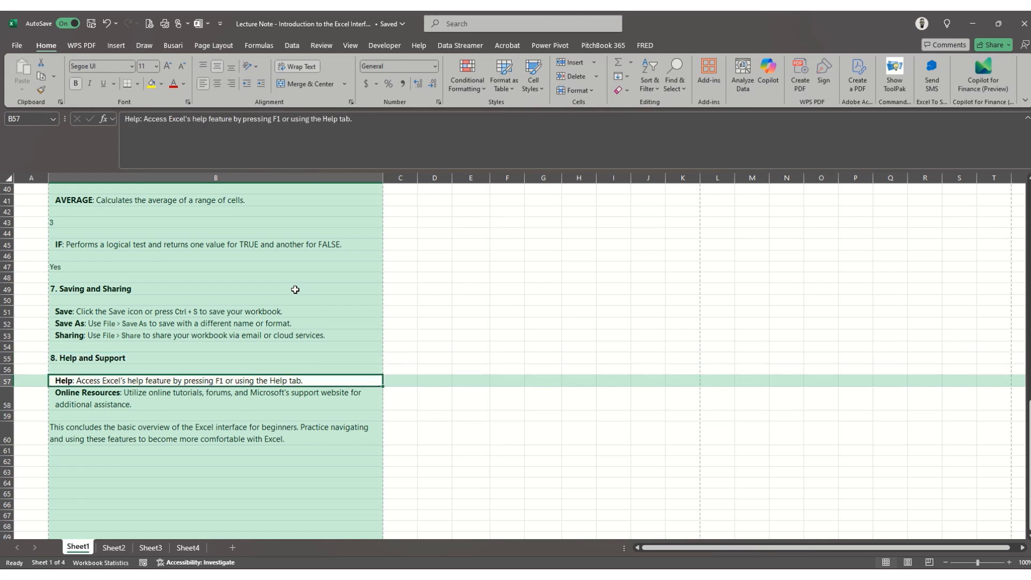
pyautogui.click(420, 47)
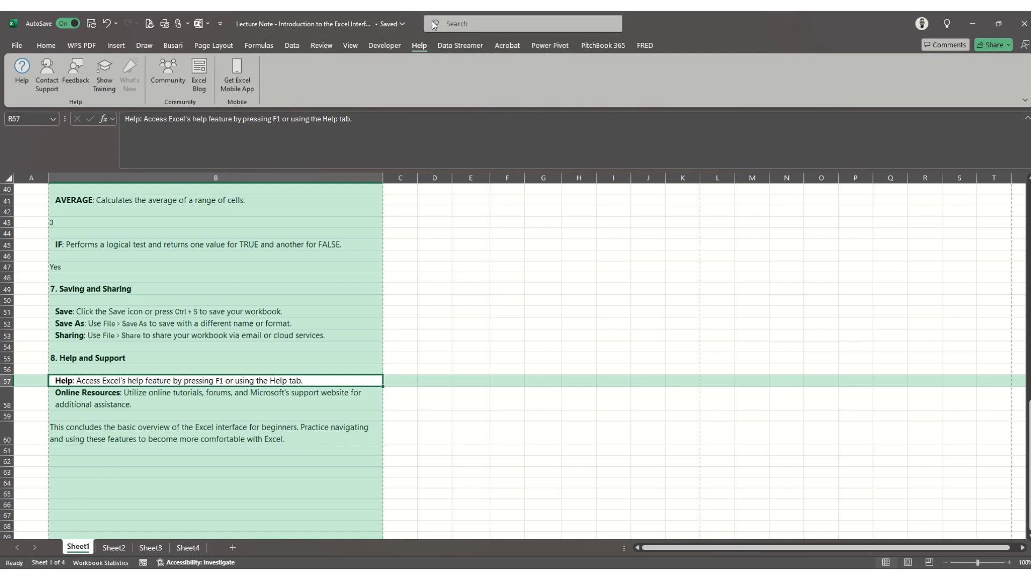
pyautogui.click(467, 24)
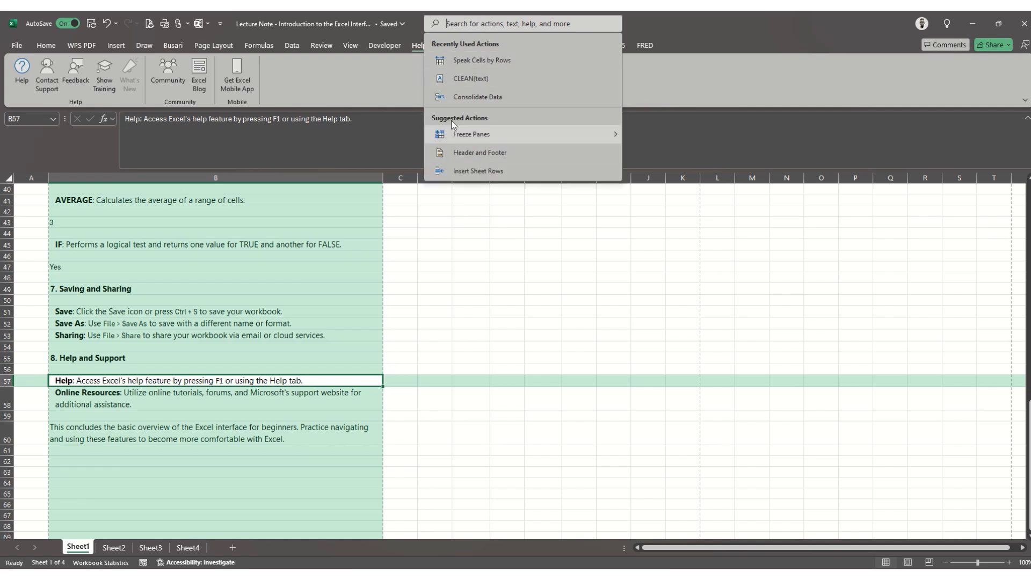
pyautogui.moveTo(463, 135)
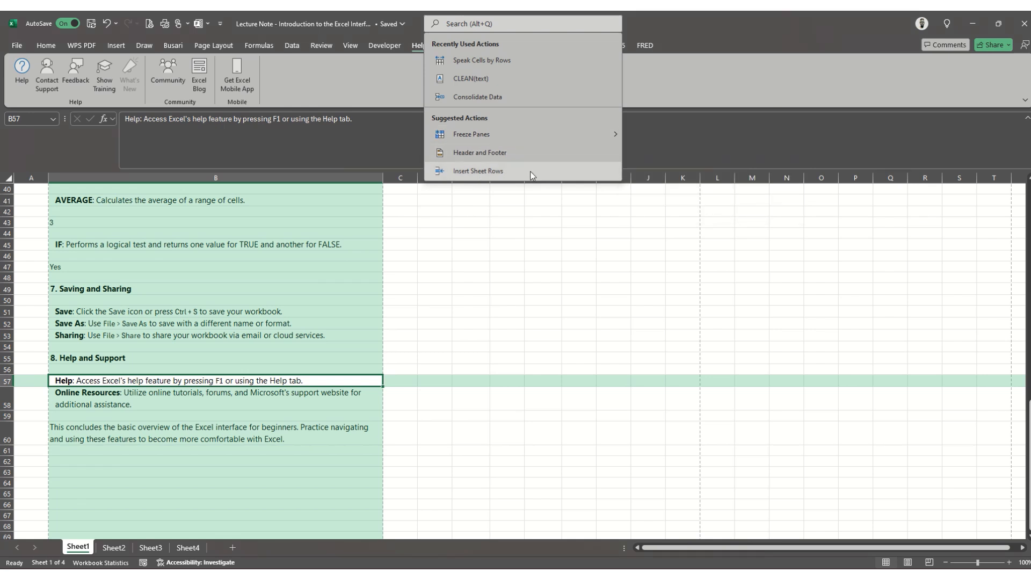
pyautogui.press('Escape')
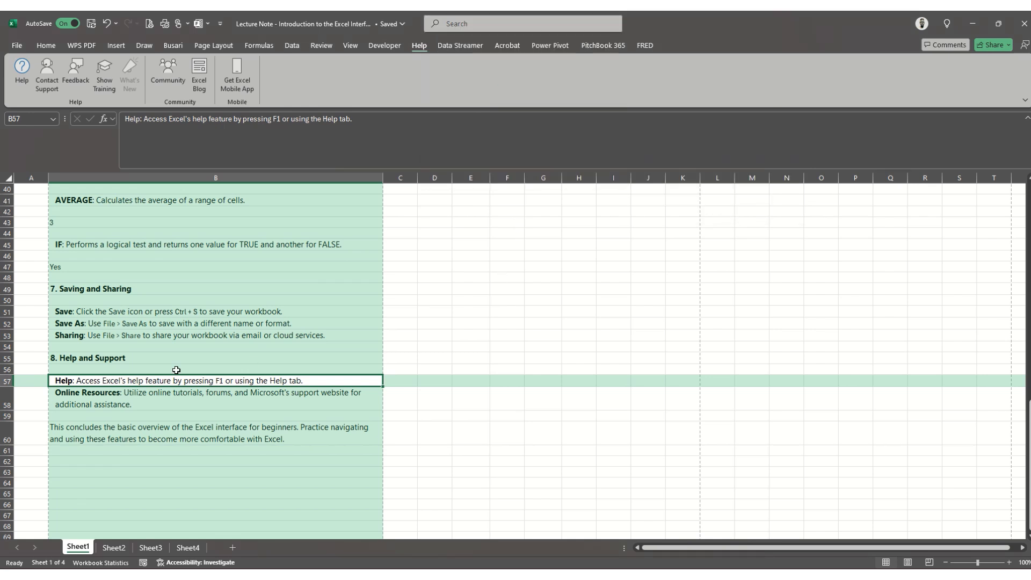
# - Read the Online Resources note in B58 and the concluding paragraph in B60
pyautogui.click(71, 408)
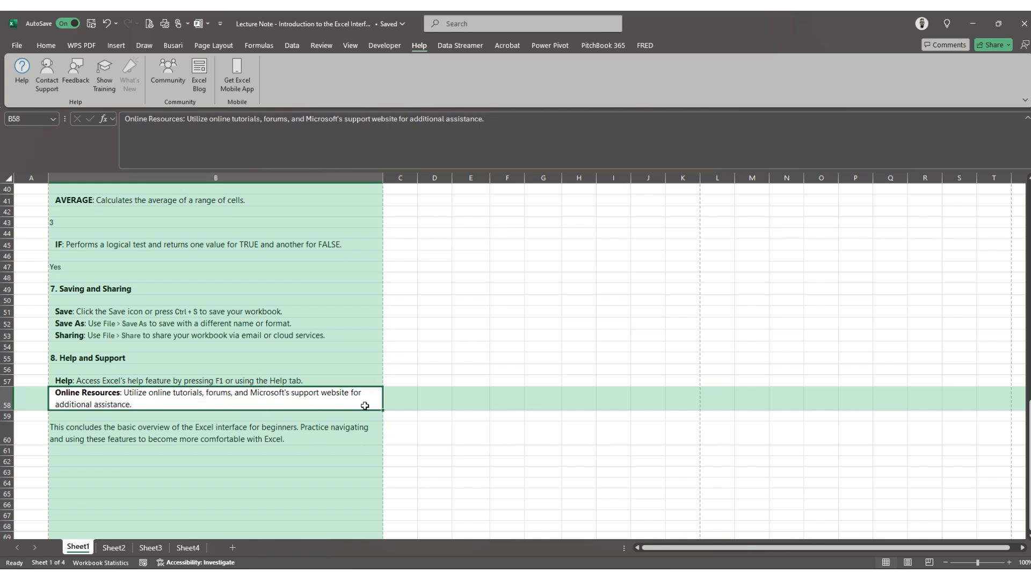
pyautogui.click(107, 432)
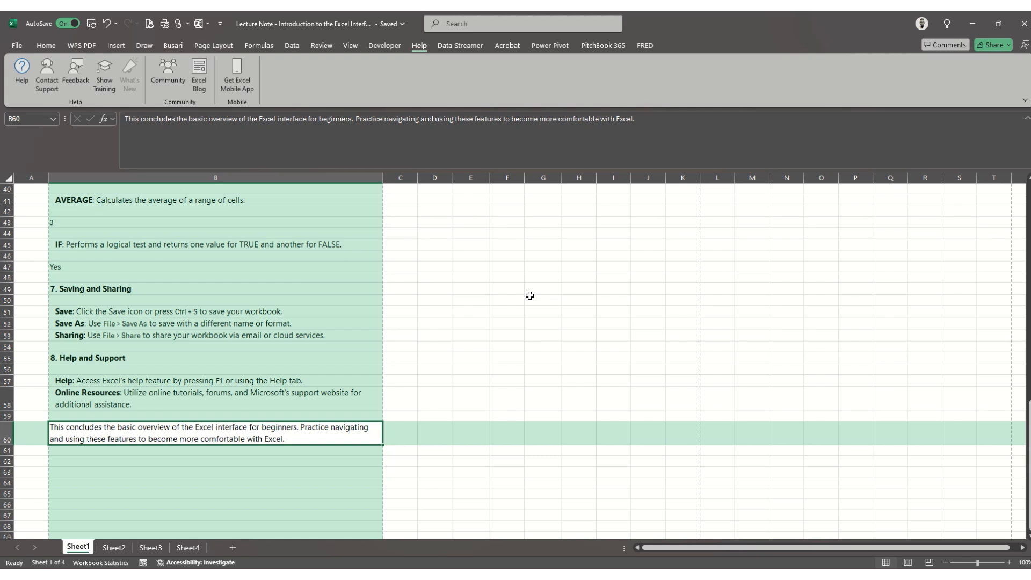
pyautogui.click(410, 290)
pyautogui.click(446, 264)
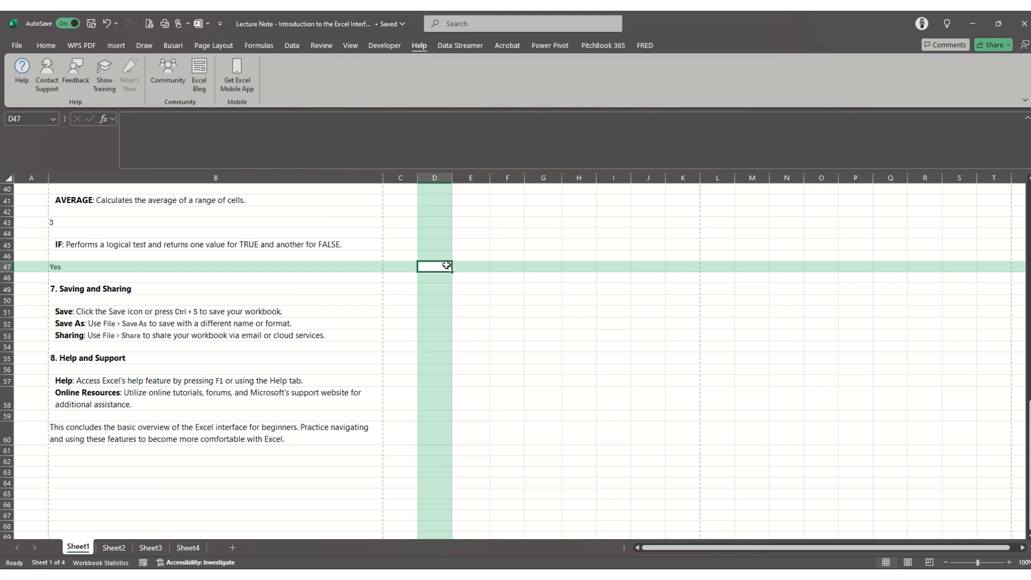
pyautogui.click(296, 255)
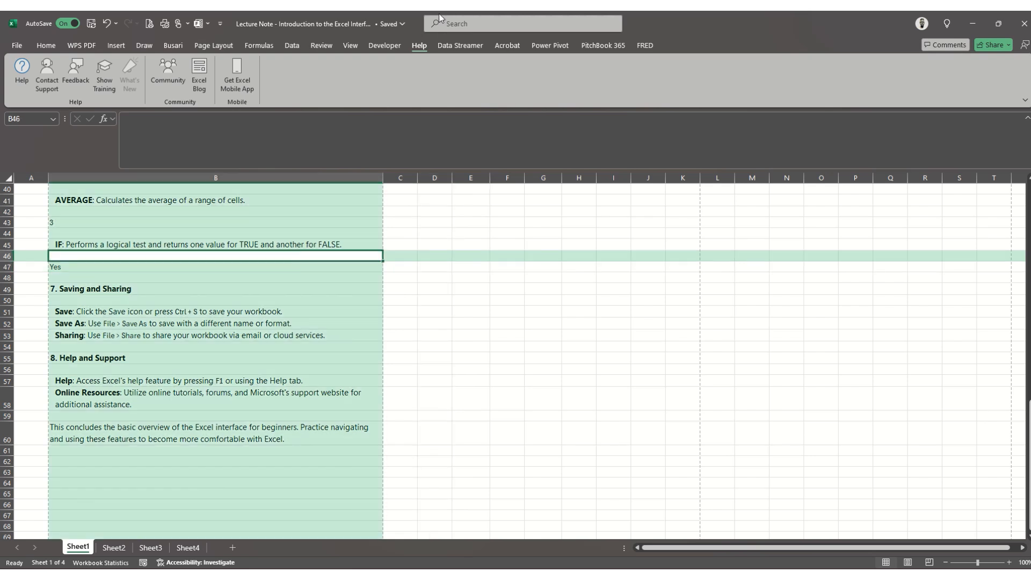
pyautogui.moveTo(446, 22)
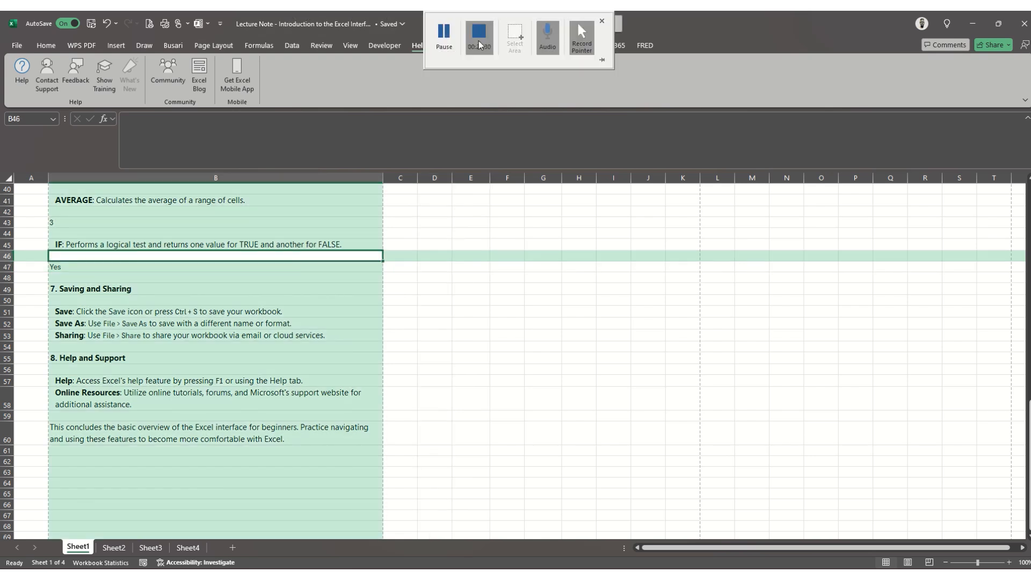